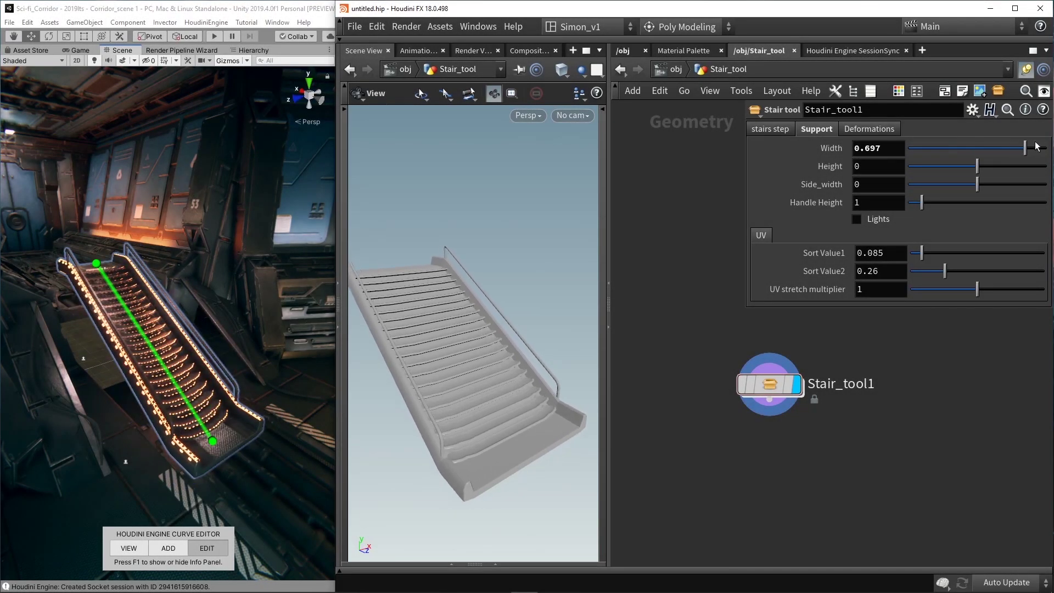
Step: Set the Stair_tool step length to 1 and side width to about 0.37
click(770, 129)
drag(922, 149, 932, 155)
click(819, 129)
drag(977, 183, 1010, 182)
Step: Turn on stair bending and bring up Unity's HoudiniEngine command list
click(872, 128)
click(856, 145)
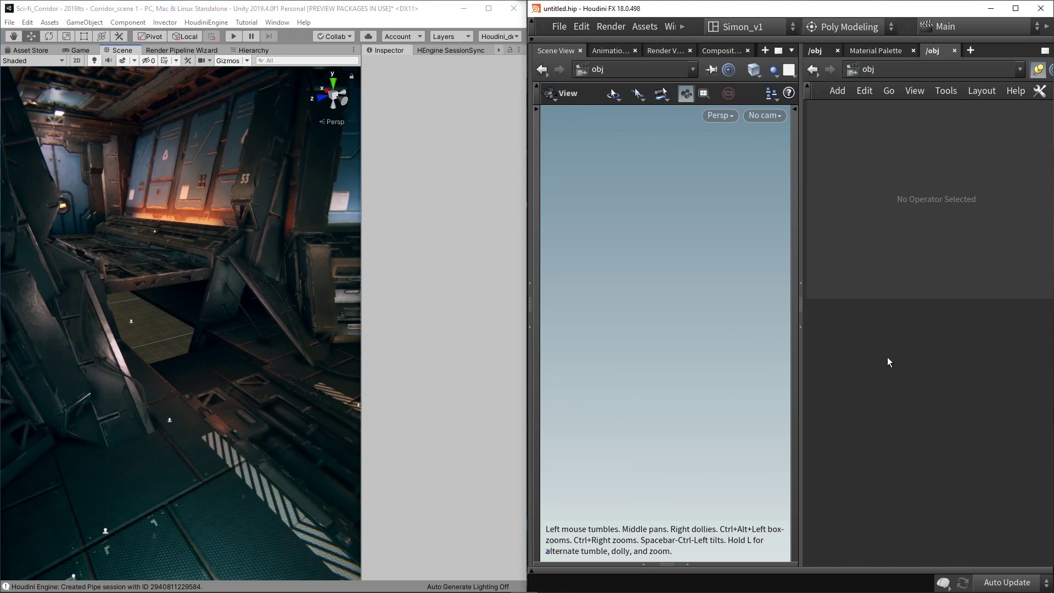
click(201, 24)
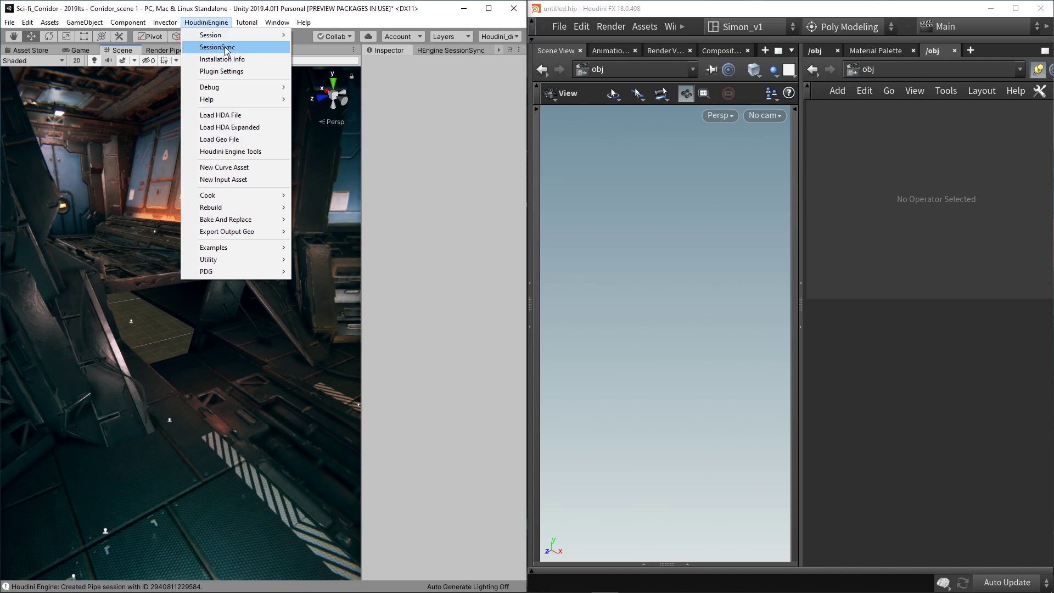
Step: Open Unity's SessionSync panel and add a Houdini Engine SessionSync pane tab in Houdini
click(227, 47)
drag(361, 70, 252, 70)
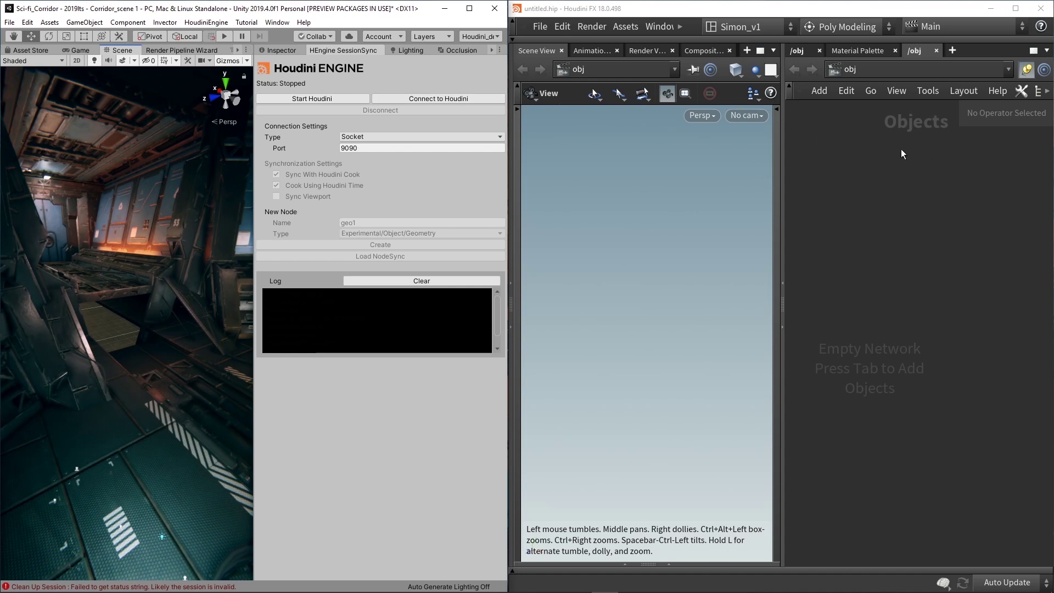
click(952, 51)
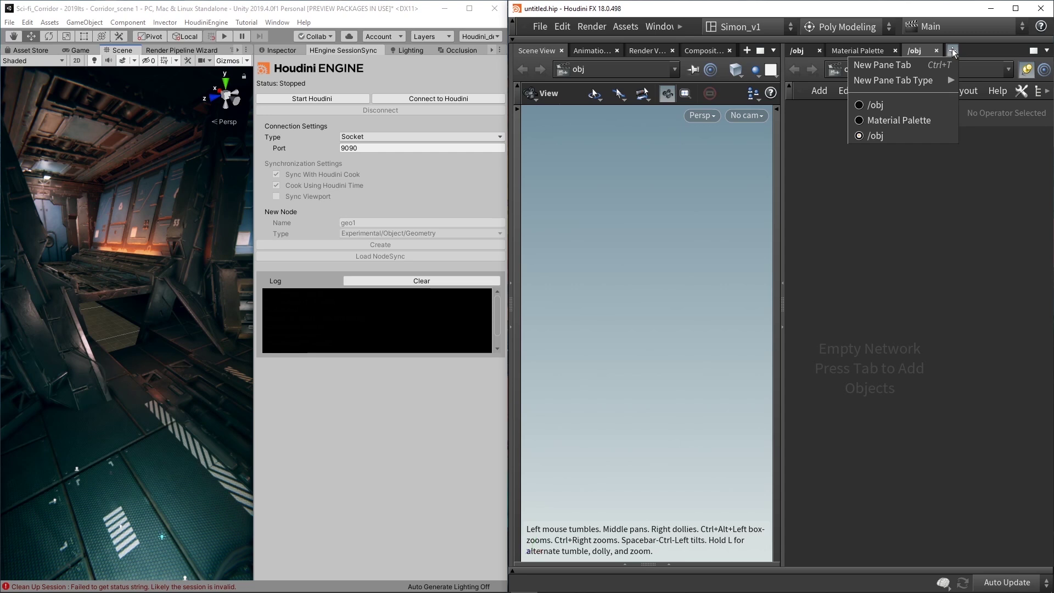
mouse_move(949, 82)
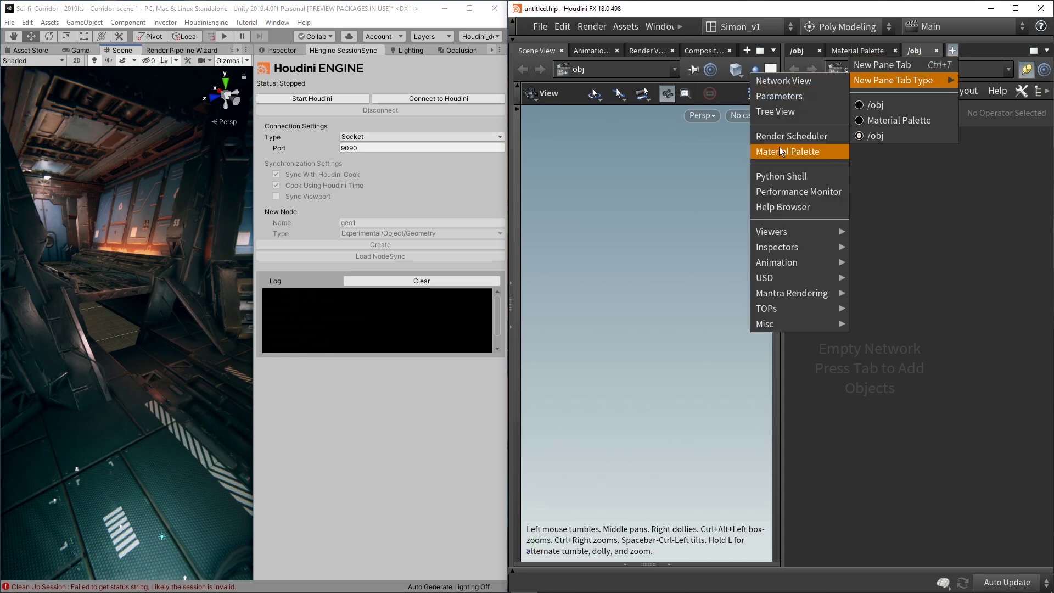
mouse_move(775, 327)
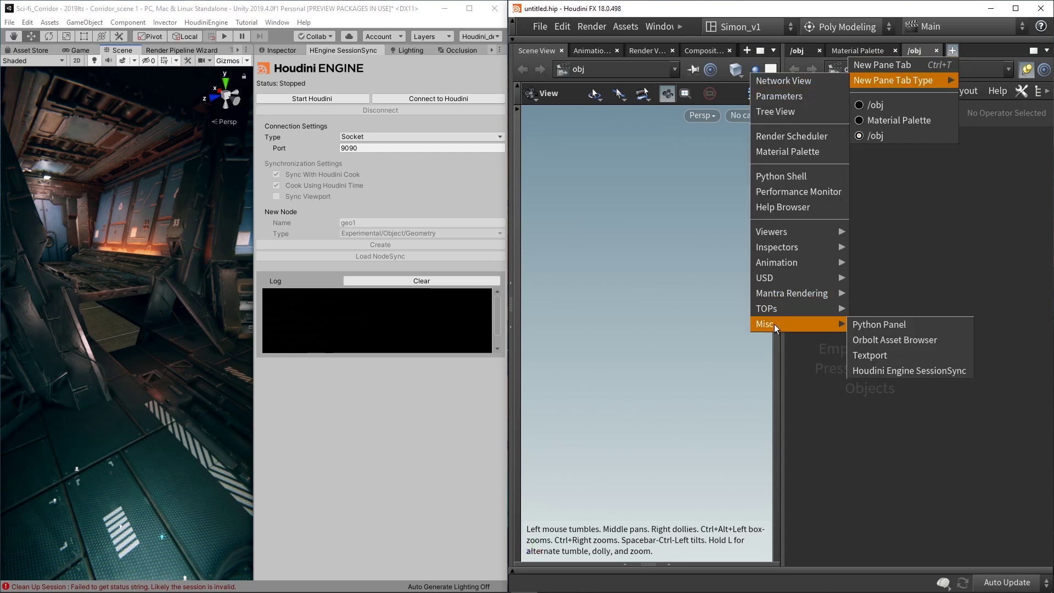
click(880, 371)
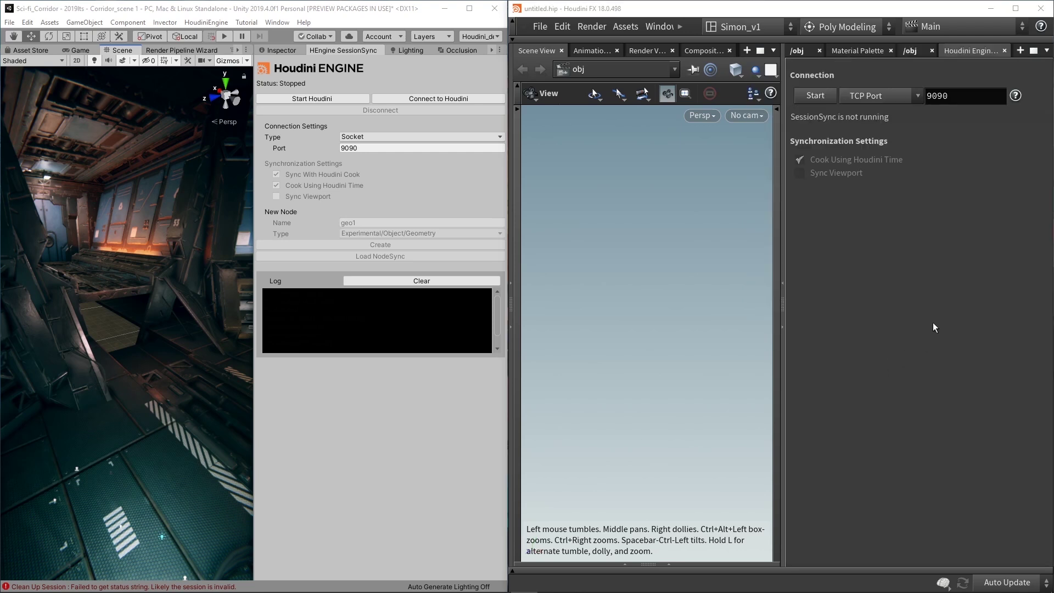
Step: Start SessionSync on port 9090, connect Unity to Houdini, and return to /obj
click(814, 97)
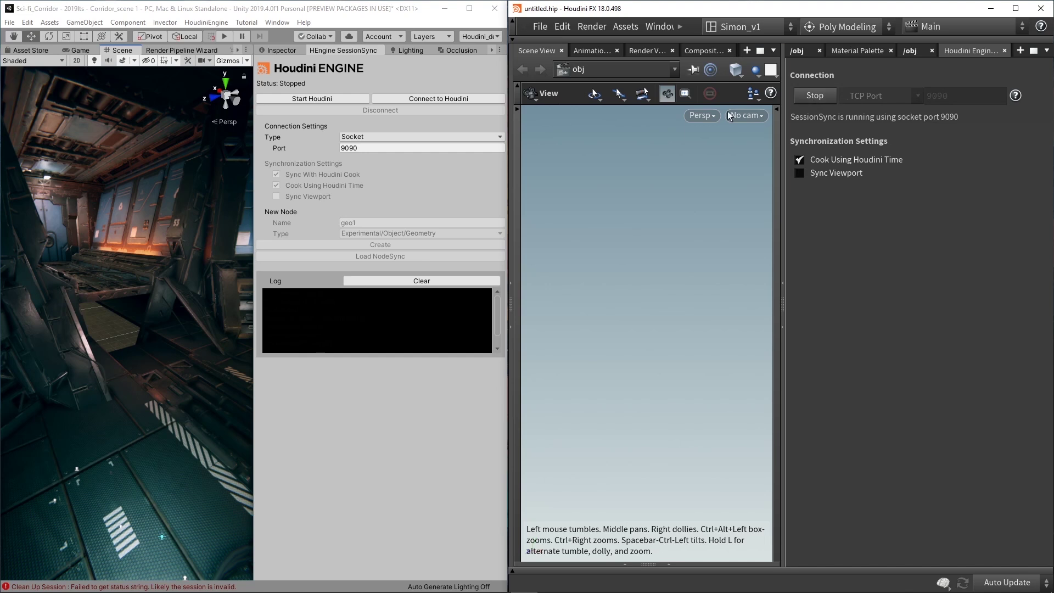
click(423, 100)
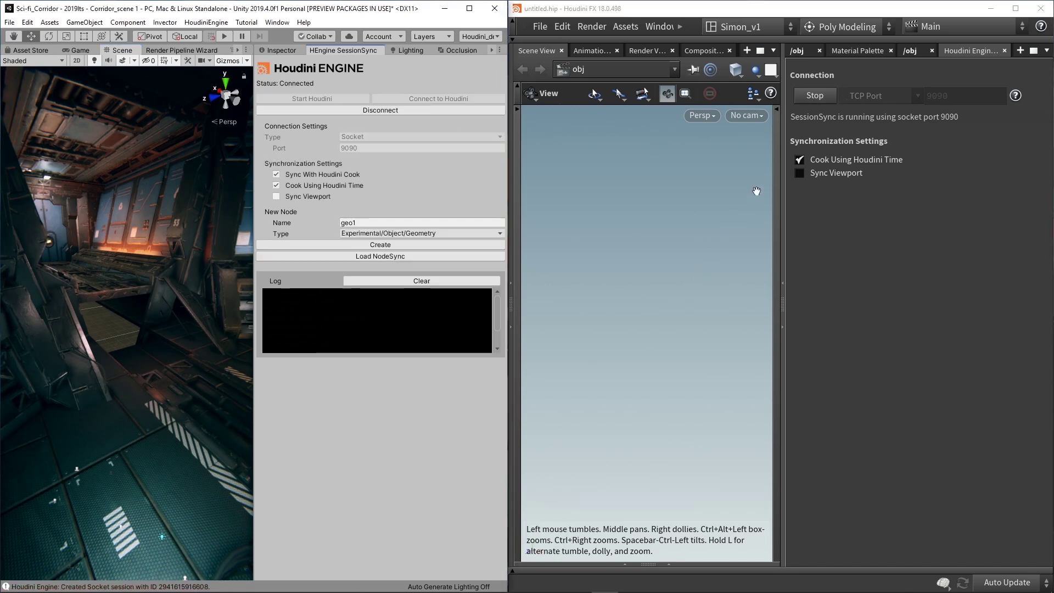
click(910, 51)
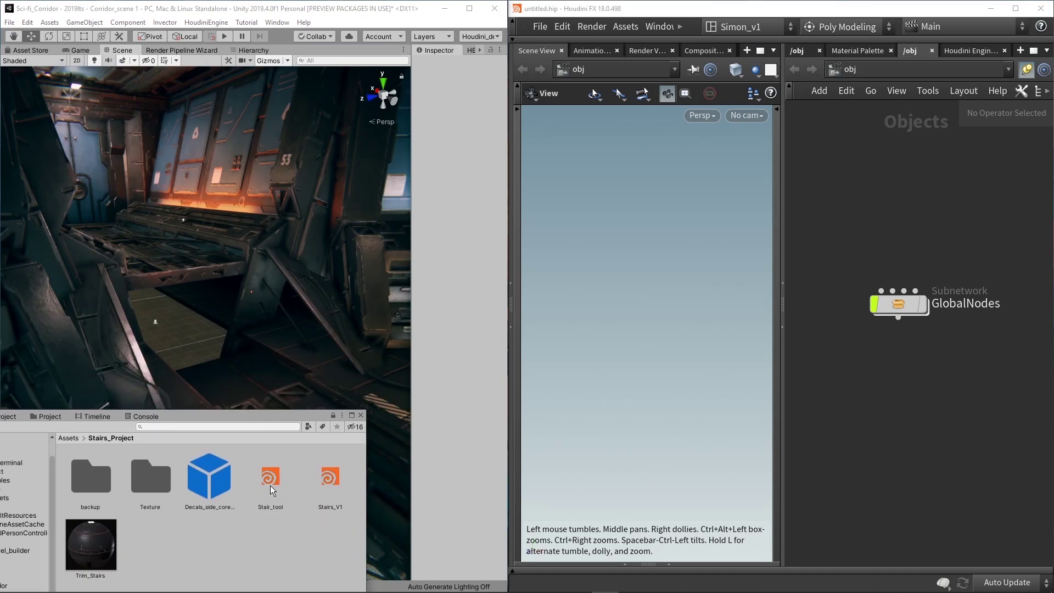
Step: Drop Stair_tool into the corridor scene and frame the synced stair in Houdini's viewport
drag(270, 489, 320, 378)
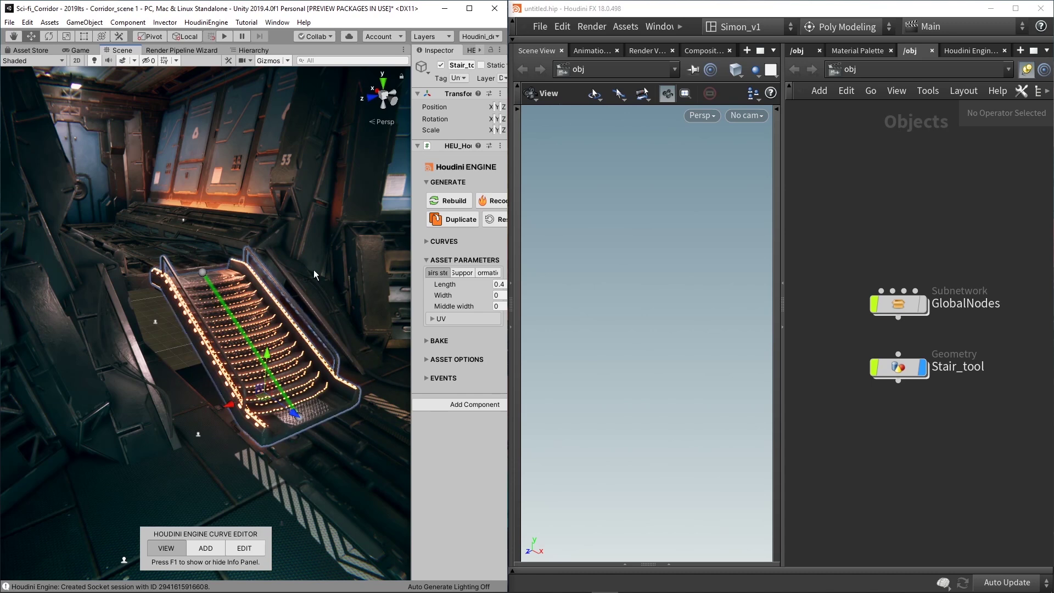
click(699, 313)
key(g)
drag(699, 348, 665, 346)
Step: Raise the stair curve's top point to lengthen it and set support width to about 0.25
key(ctrl+b)
click(240, 317)
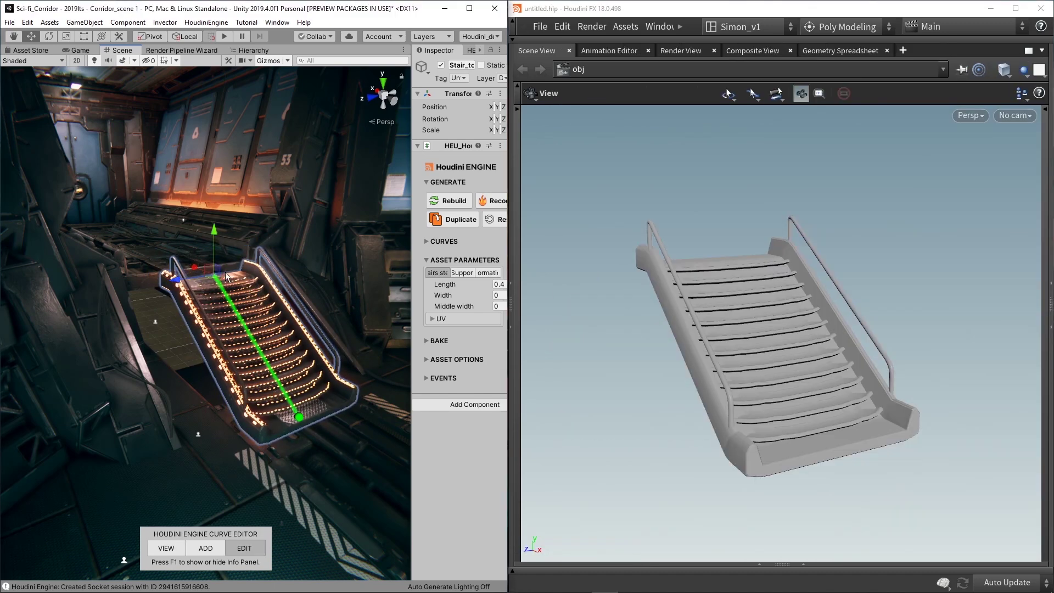
drag(219, 269, 170, 222)
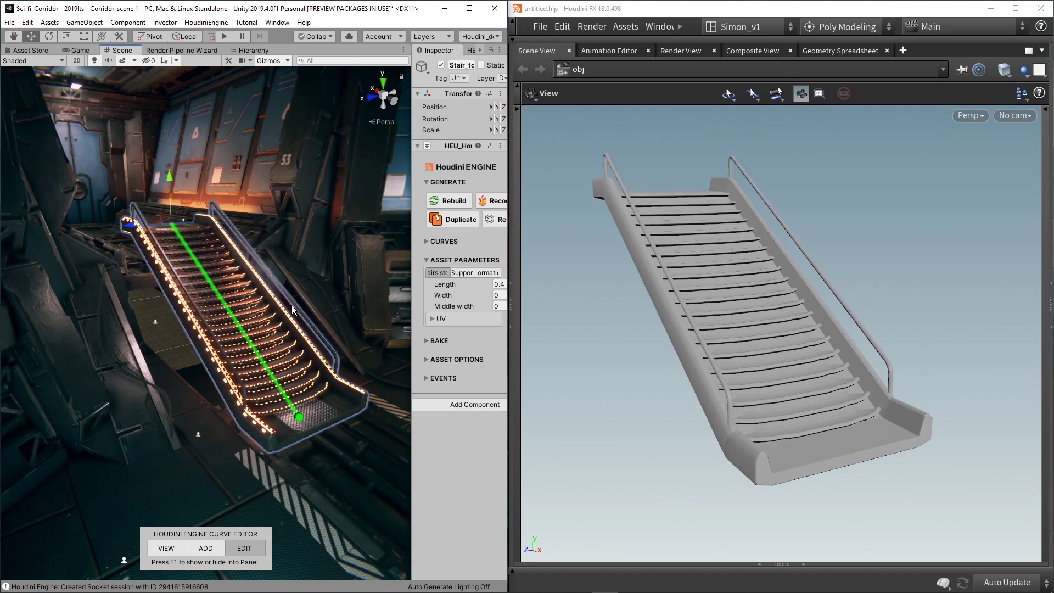
drag(409, 245, 254, 266)
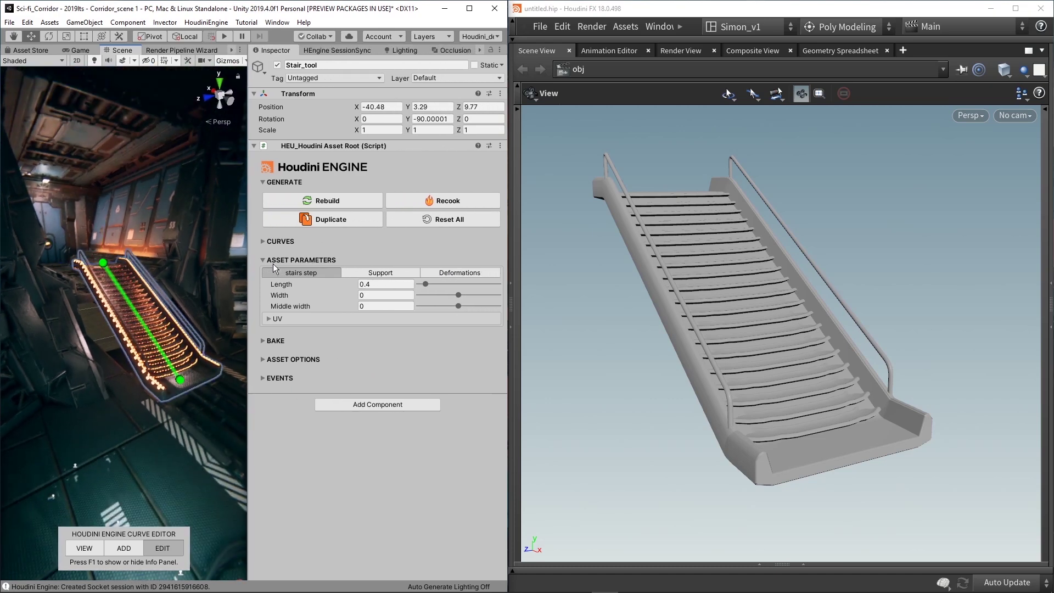
click(380, 272)
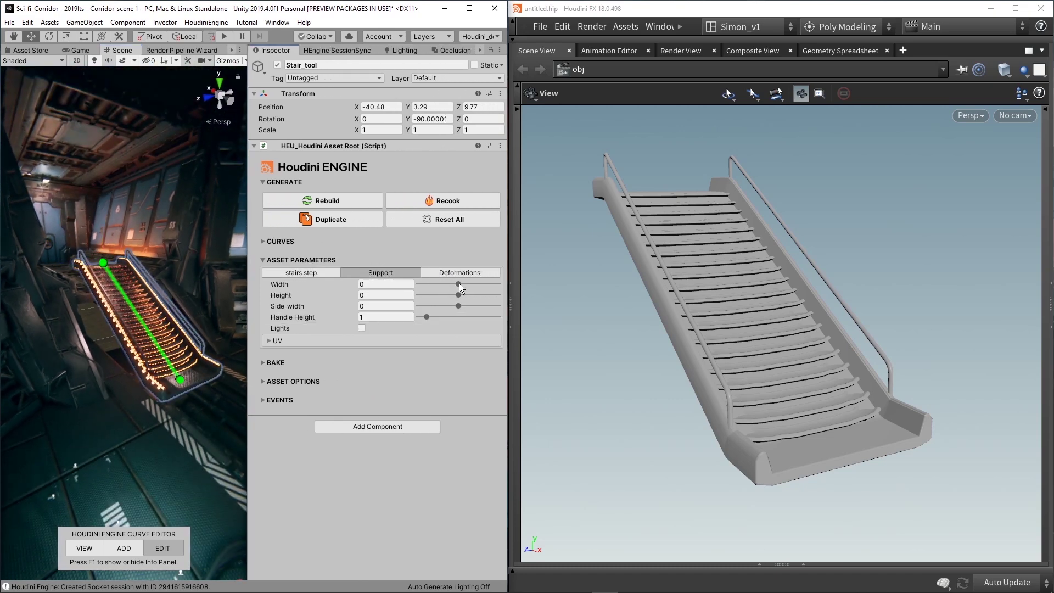
mouse_move(458, 283)
mouse_down()
mouse_move(476, 284)
mouse_move(445, 284)
mouse_move(475, 284)
mouse_up()
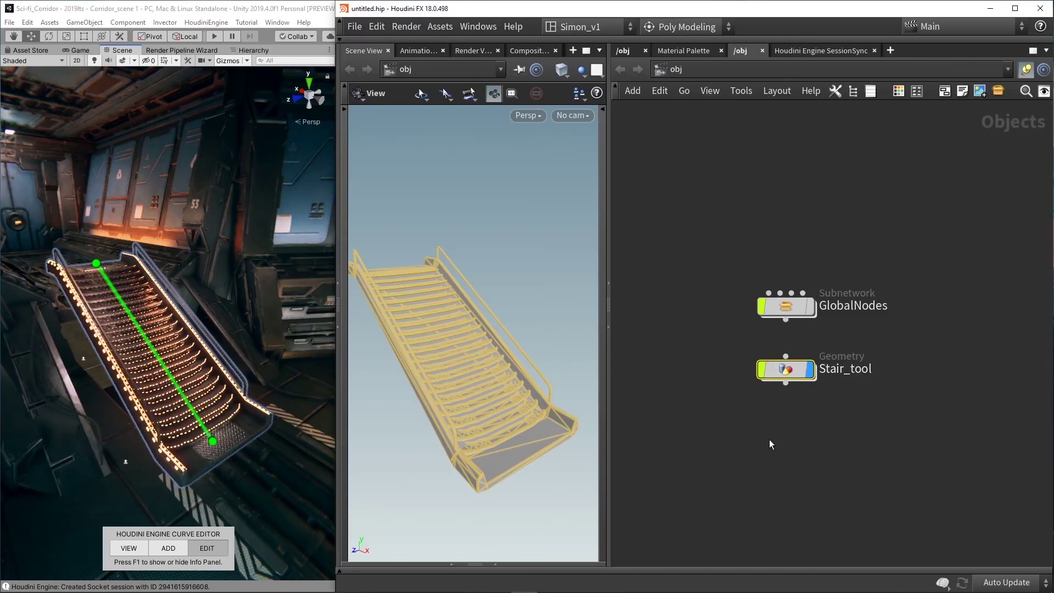
Step: Inside Stair_tool, open its floating parameters and widen the support to 0.857
click(763, 421)
double_click(785, 369)
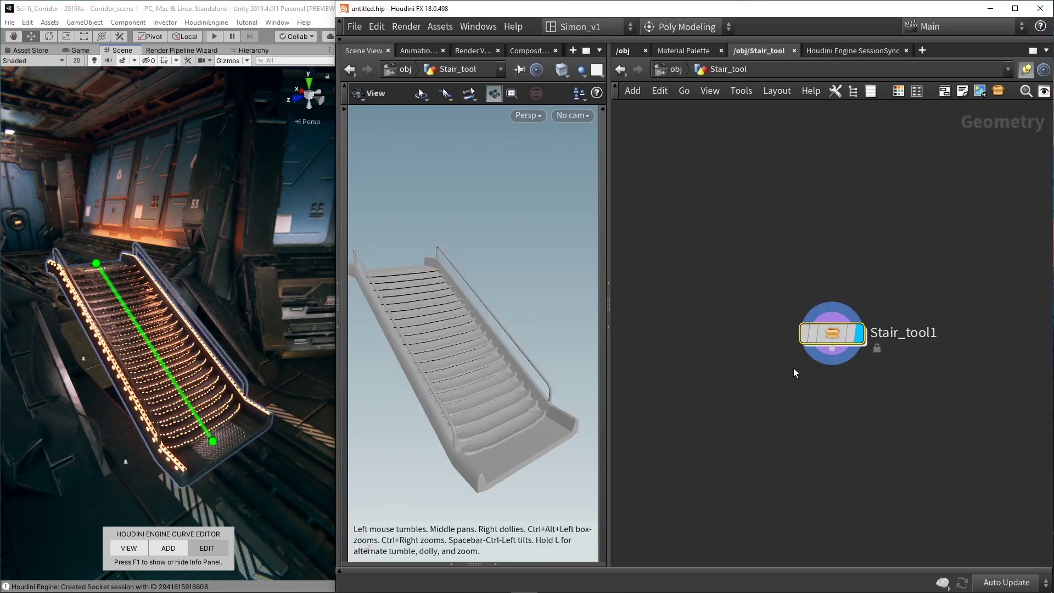
middle_drag(842, 413, 776, 461)
key(p)
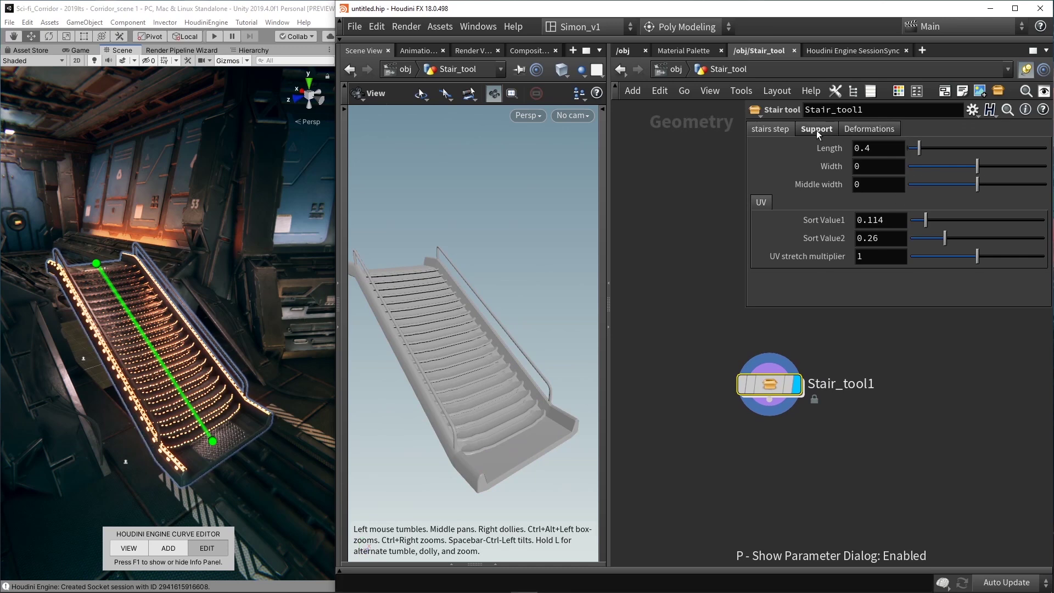
drag(927, 148, 1026, 149)
Step: Set step length 0.84, side width 0.498 and a bend of 26.2
click(768, 130)
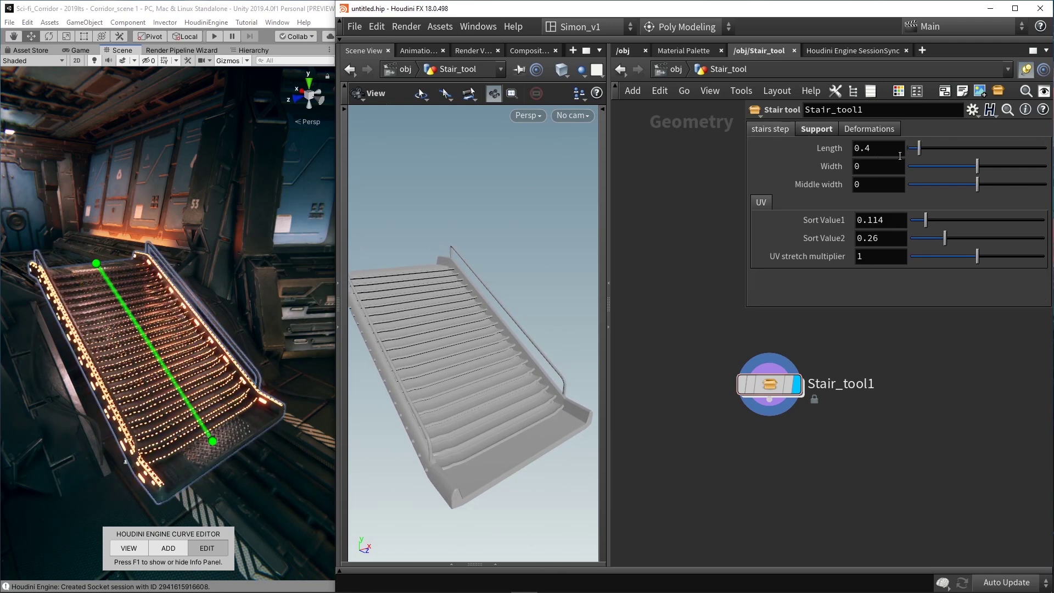
mouse_move(925, 148)
mouse_down()
mouse_move(952, 151)
mouse_move(931, 154)
mouse_up()
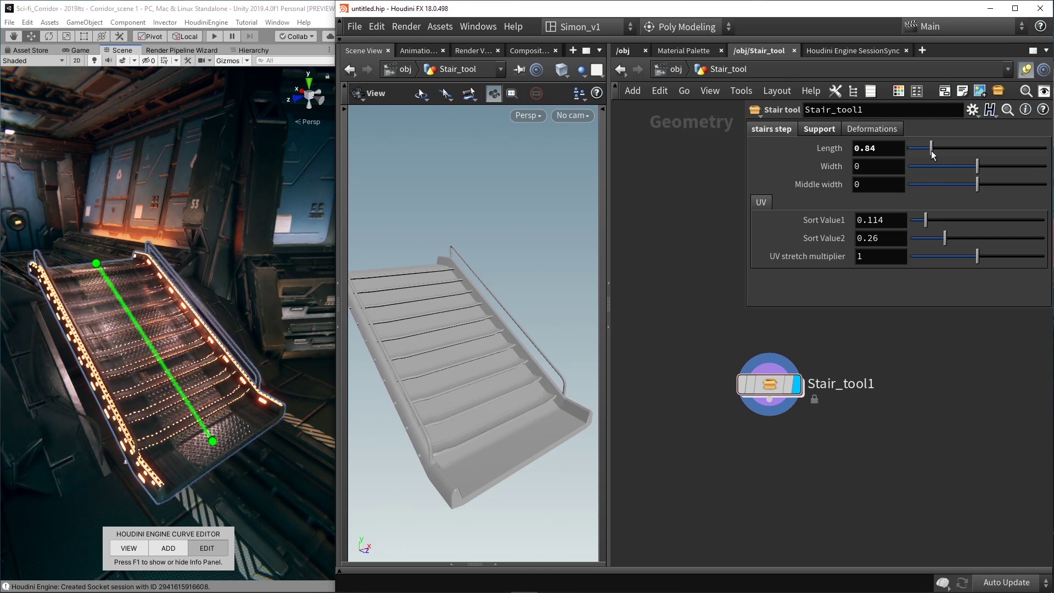
click(820, 129)
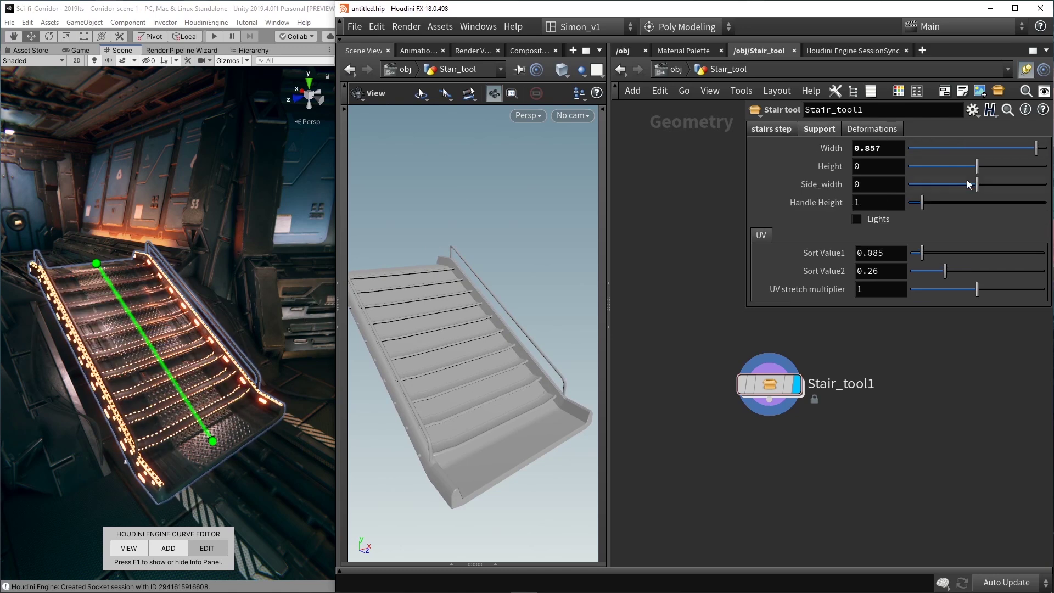
drag(977, 183, 1012, 187)
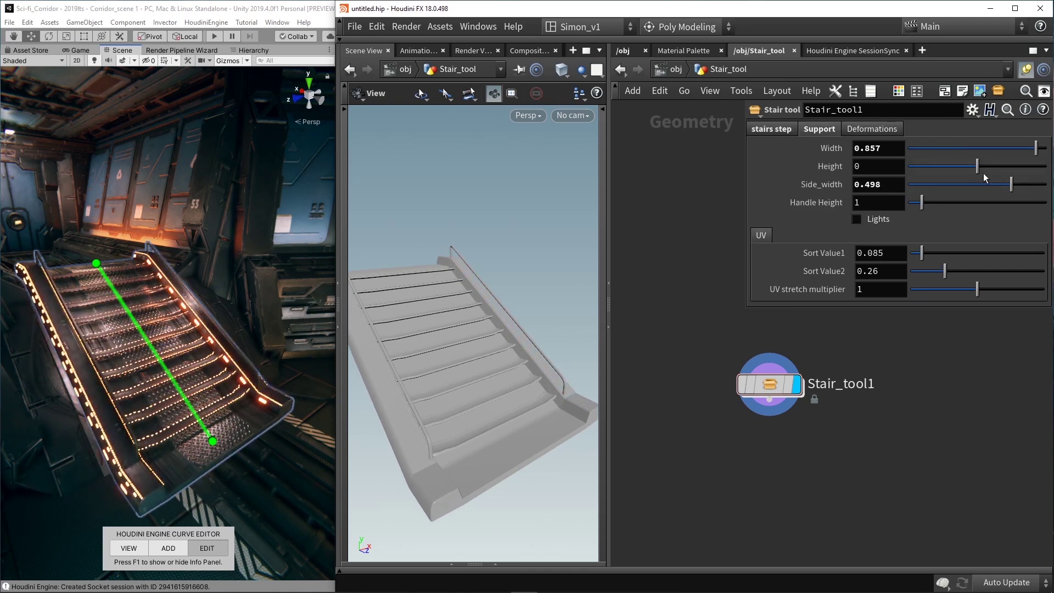
click(898, 132)
drag(1044, 163, 954, 166)
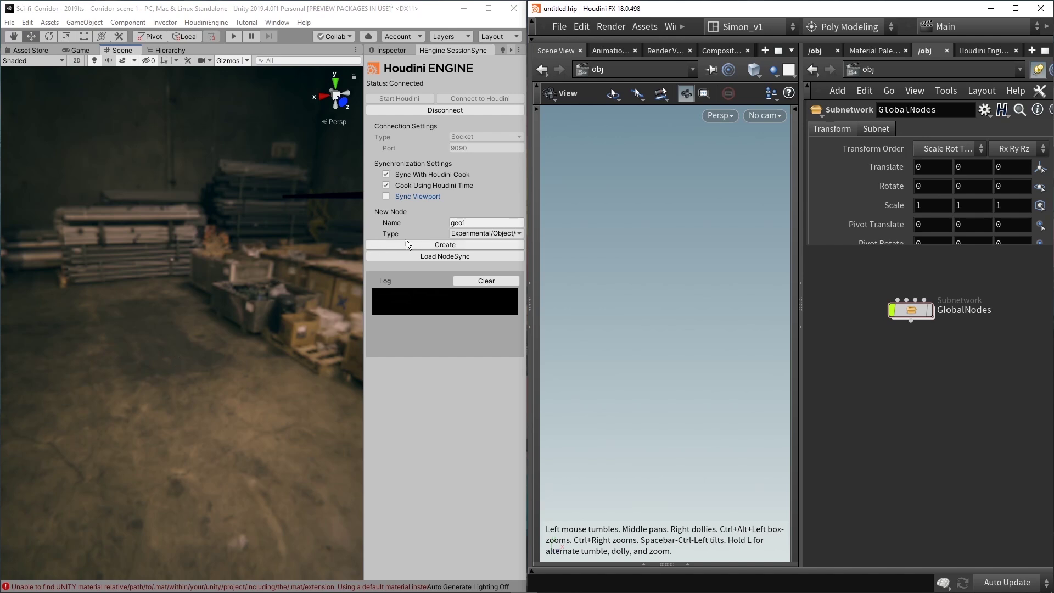
Step: Create a geo1 geometry node from Unity's SessionSync panel, check its Name and Type, and enter it
click(444, 248)
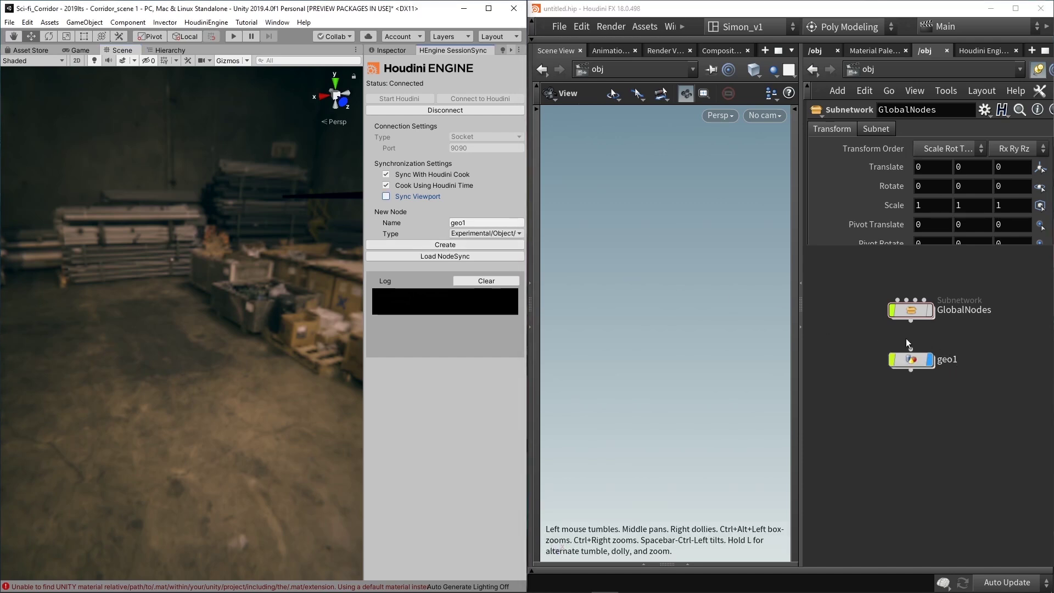
click(468, 222)
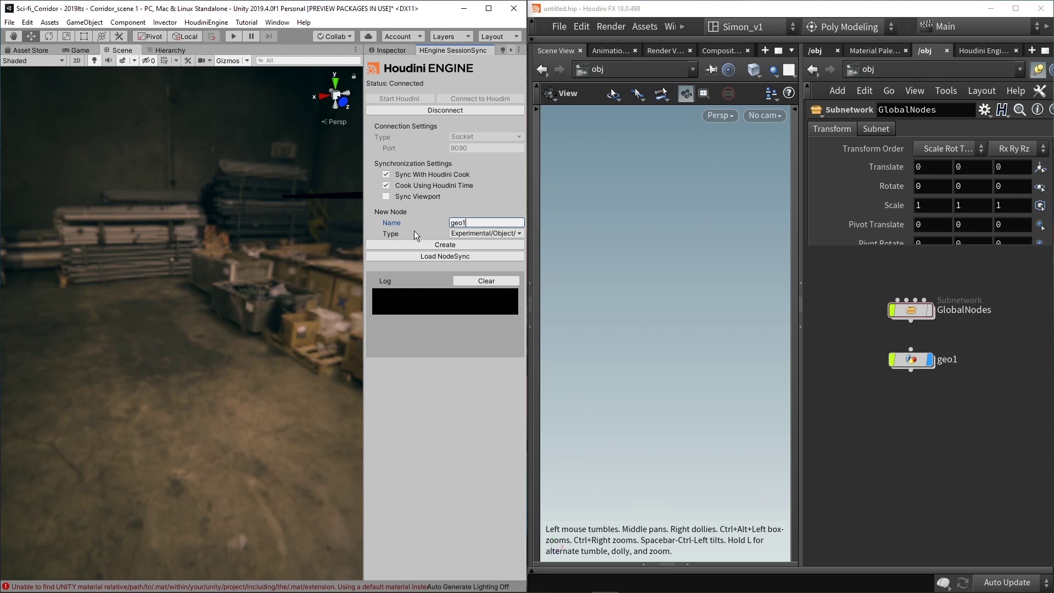
click(496, 236)
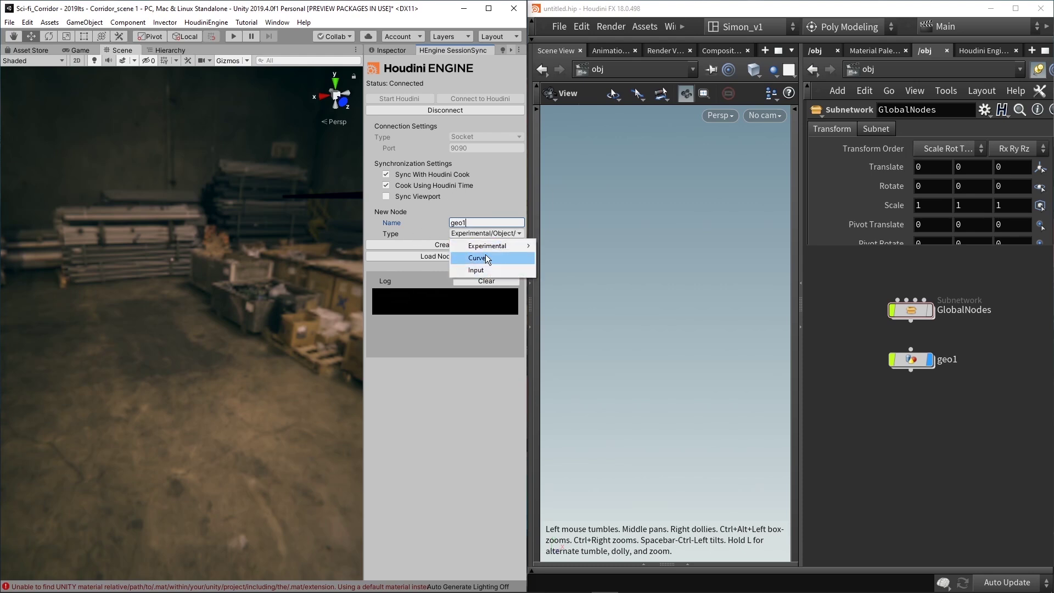
click(475, 214)
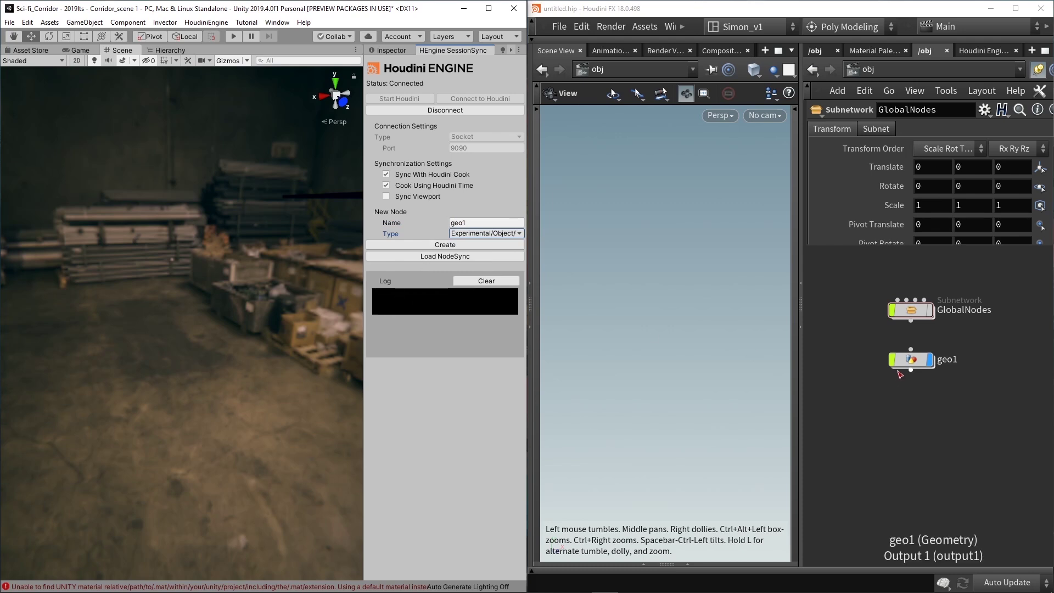
mouse_move(909, 366)
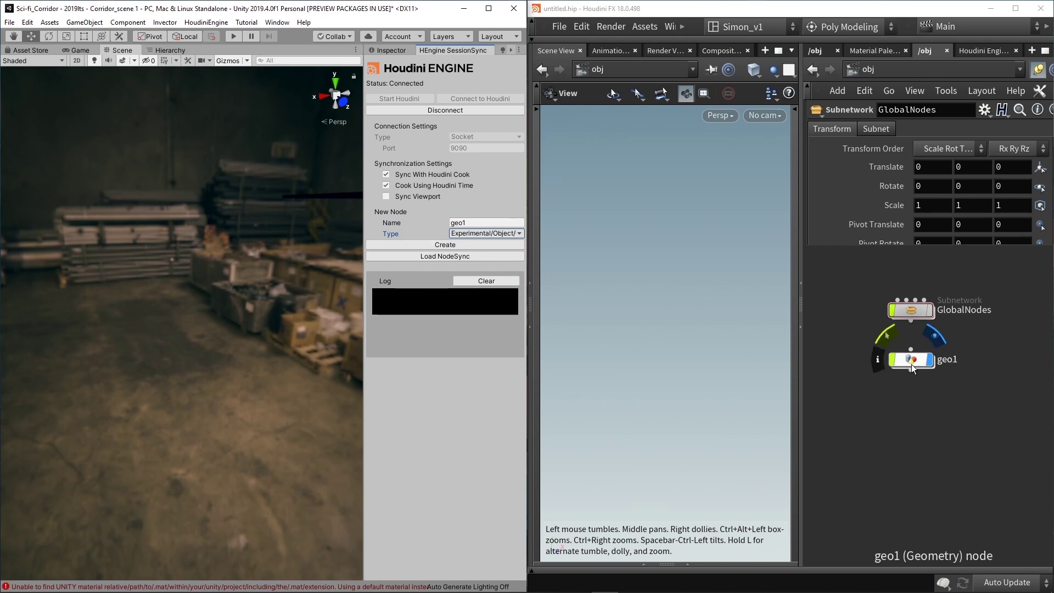
double_click(912, 366)
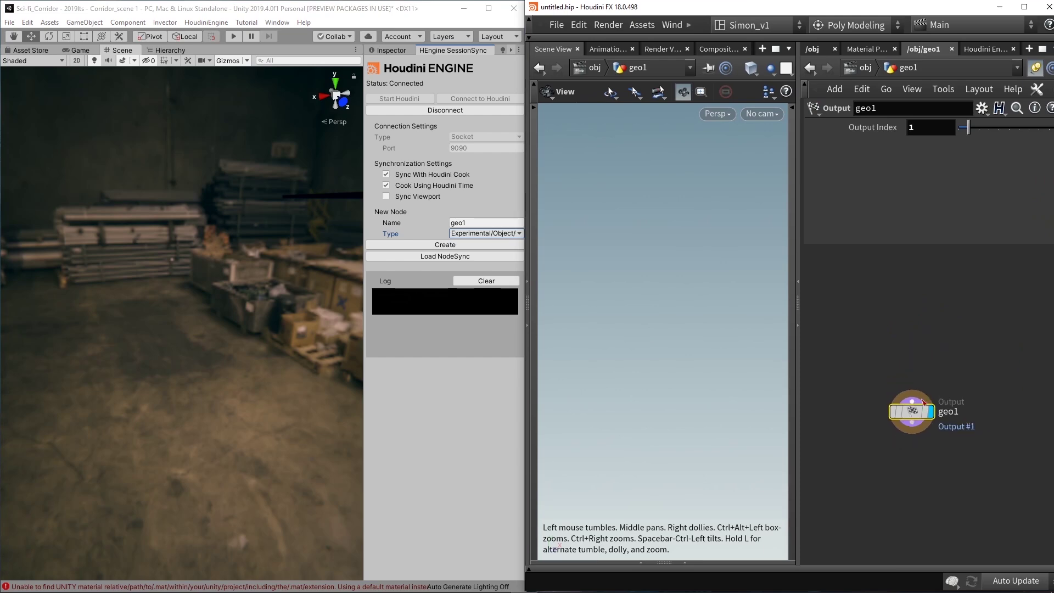
Step: Add a box1 node inside geo1 and wire it into the Output node
mouse_move(918, 413)
drag(914, 414, 865, 460)
key(Tab)
text(box)
key(Return)
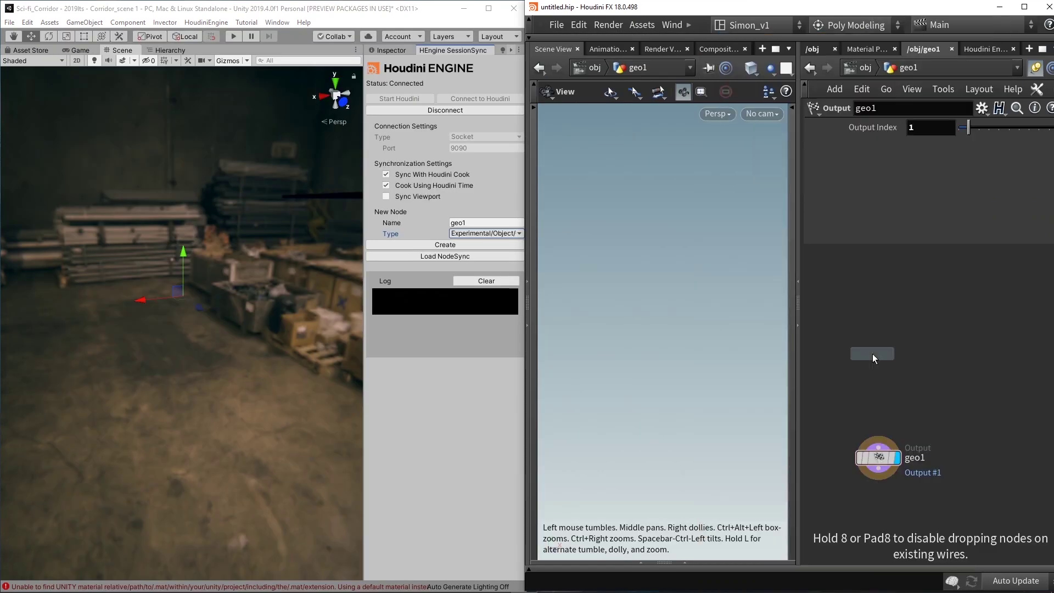
click(871, 353)
drag(872, 363, 878, 445)
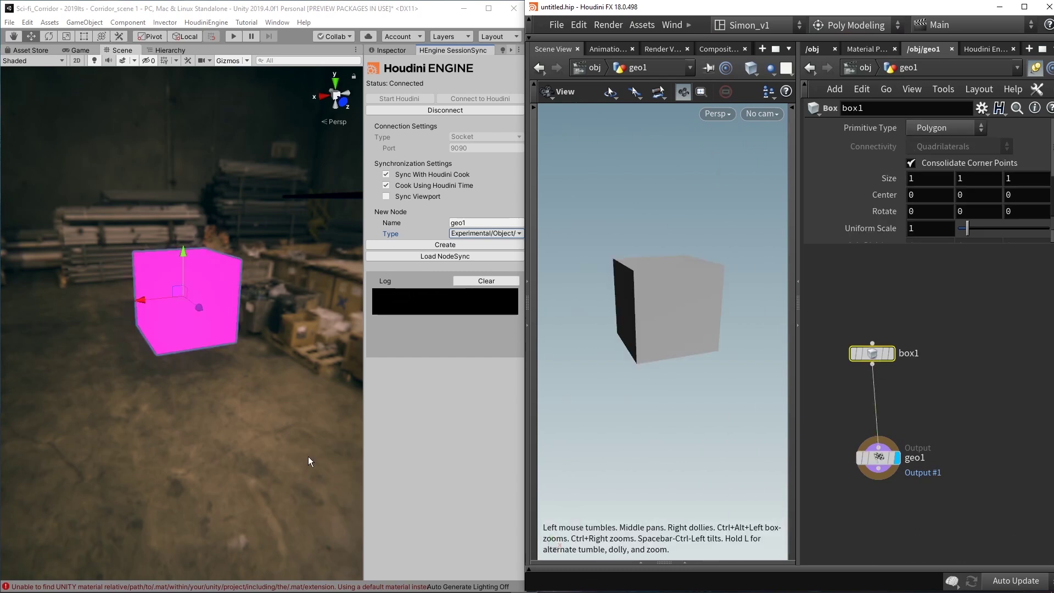
Step: Insert a Unity Material node between box1 and the output
click(937, 381)
key(l)
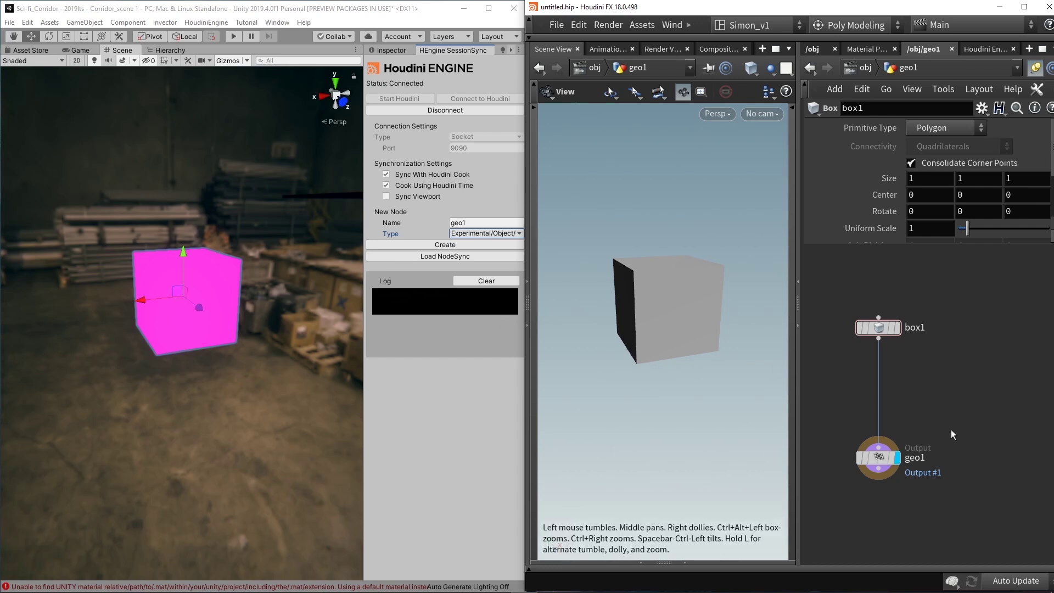
key(Tab)
text(uni)
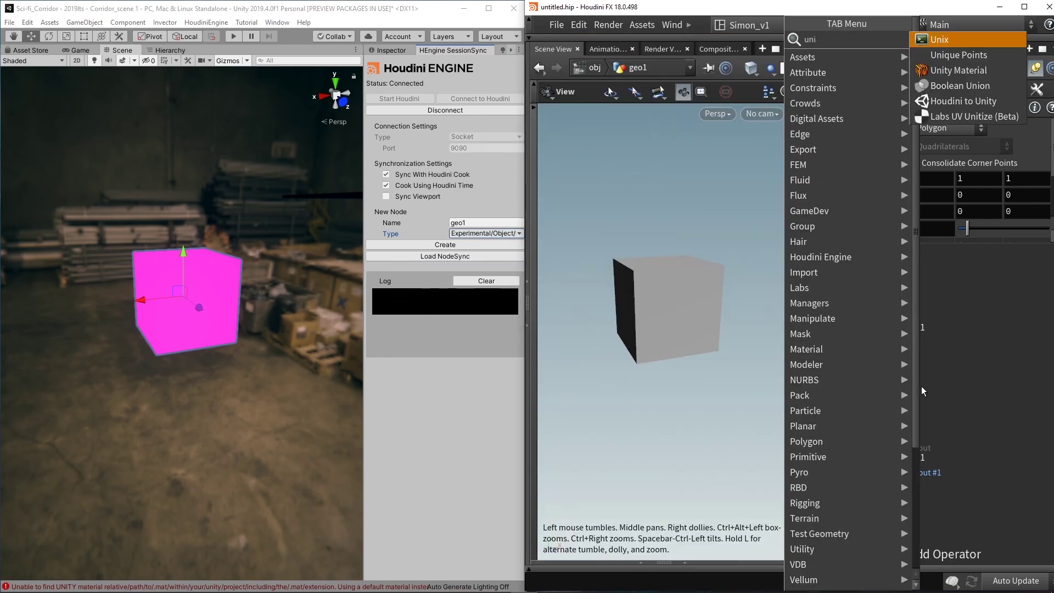
click(953, 71)
click(908, 387)
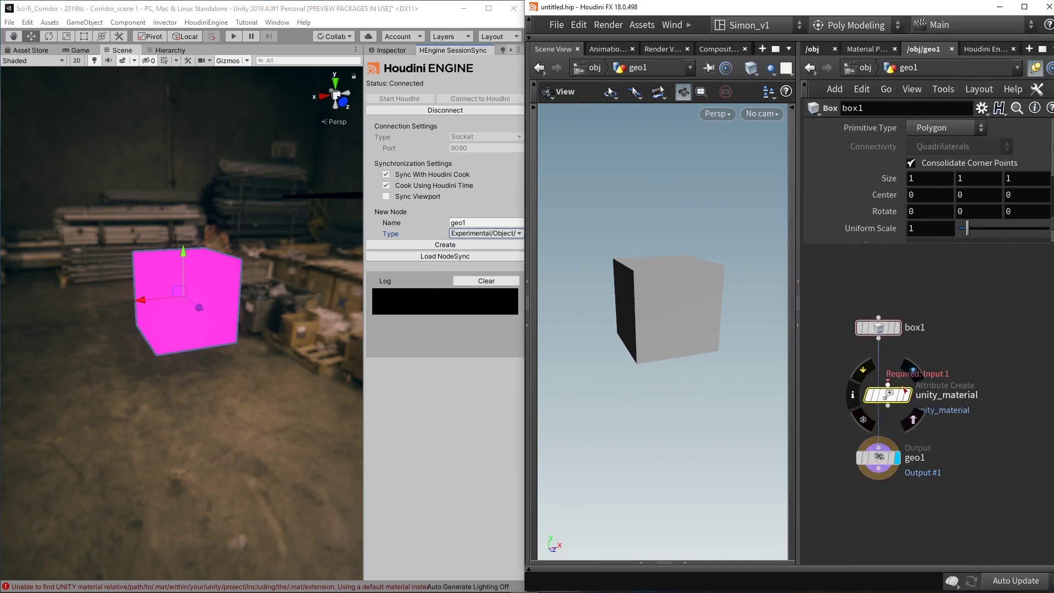
Step: Paste the Assets/BASE_MAT material path into unity_material's String parameter
click(888, 395)
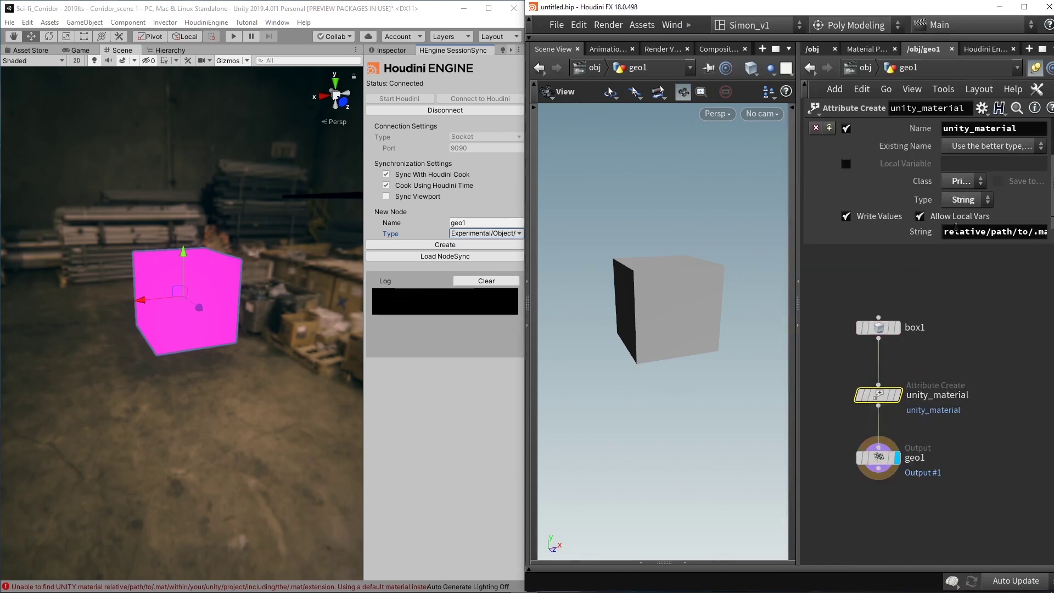
drag(956, 236, 995, 232)
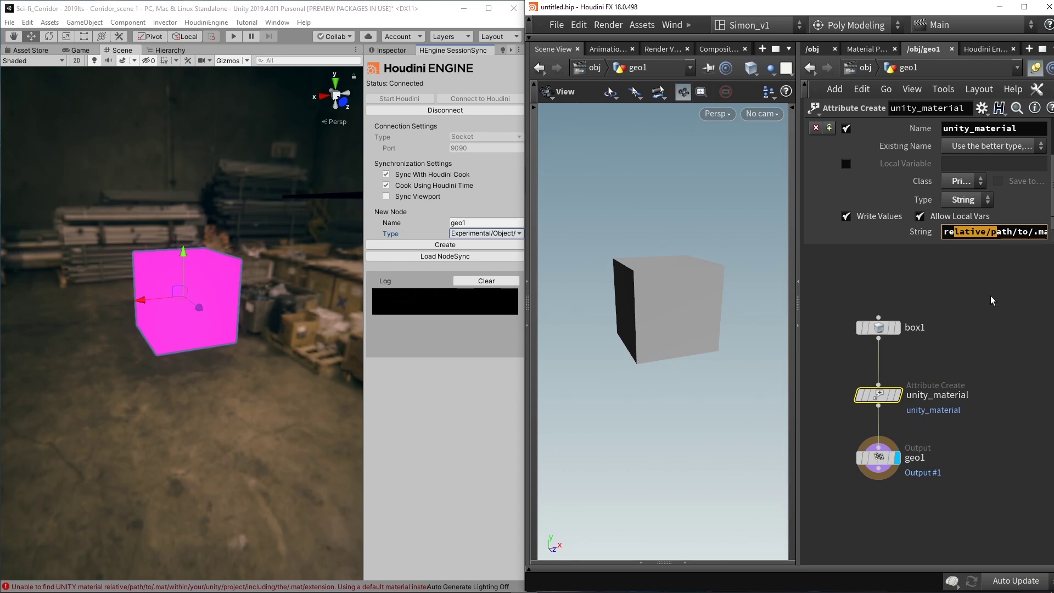
key(ctrl+v)
key(Return)
alt+drag(165, 263, 220, 270)
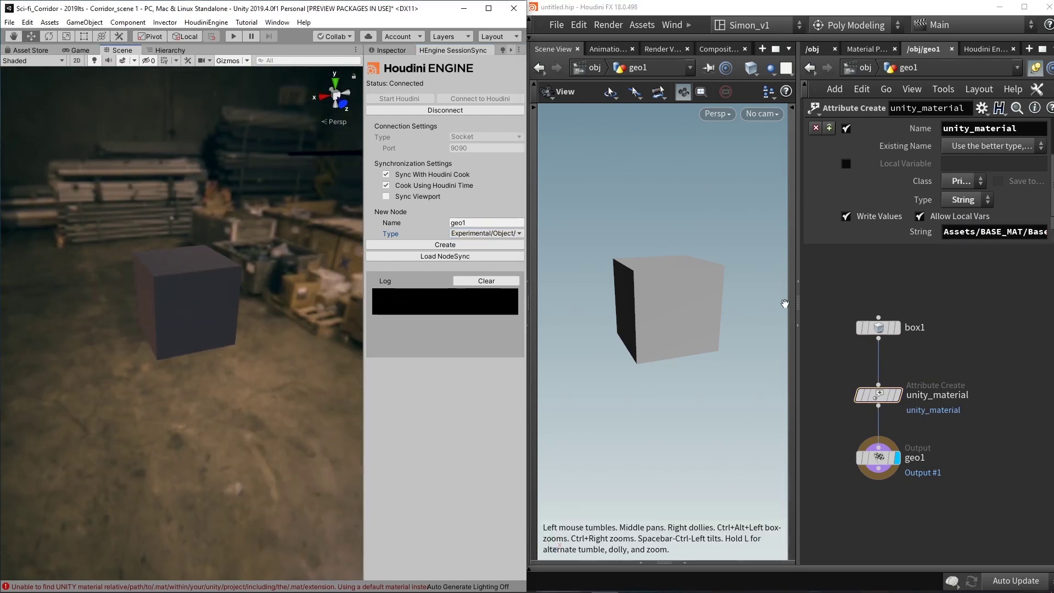
click(905, 273)
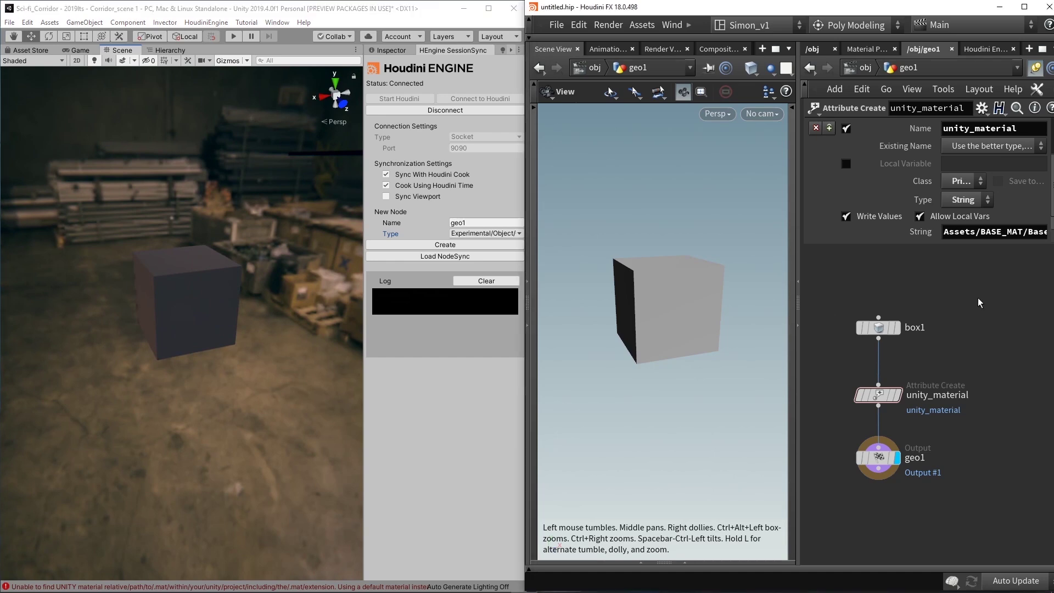
Step: Add a Test Geometry: Pig Head node and wire it into unity_material
key(Tab)
text(test)
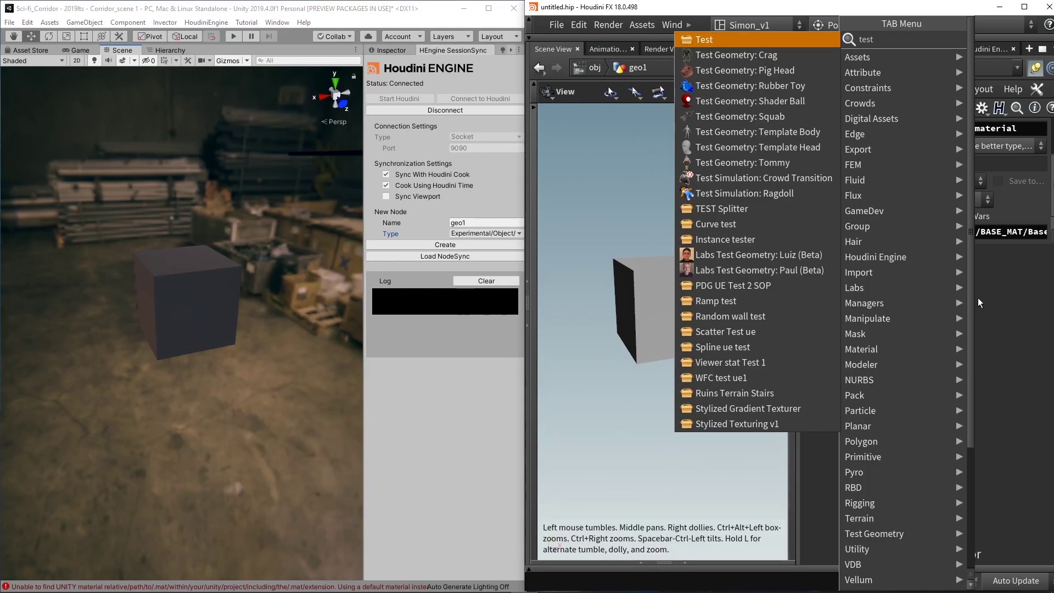
click(758, 75)
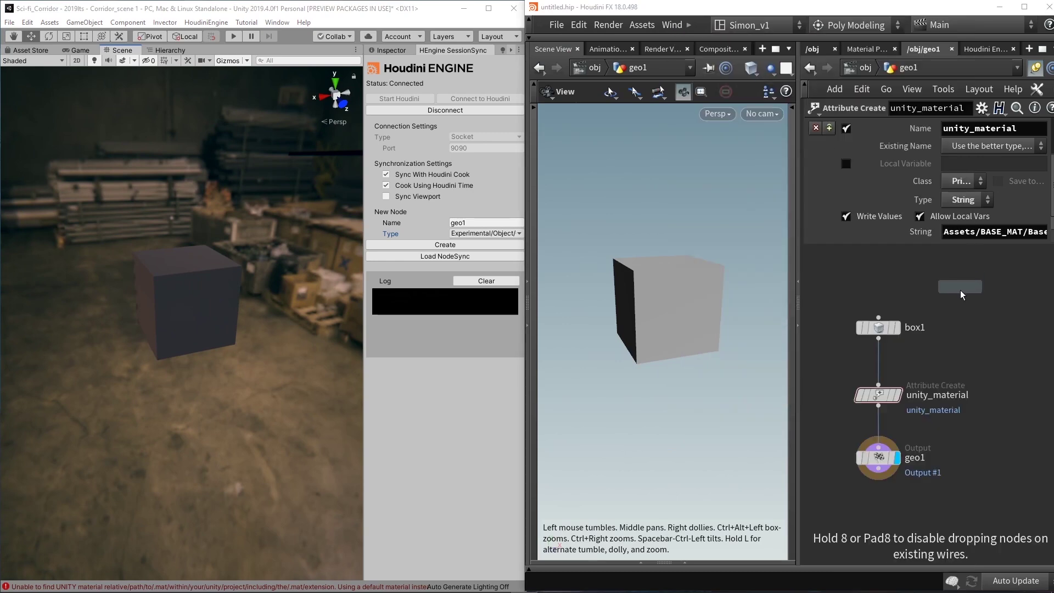
click(958, 321)
drag(958, 319, 877, 384)
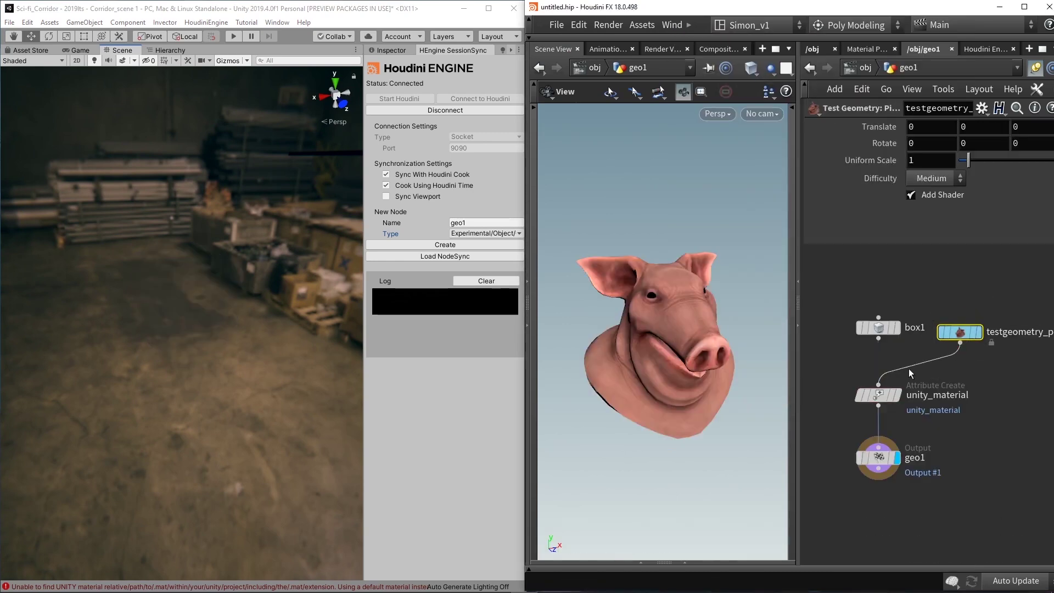
alt+drag(271, 327, 159, 296)
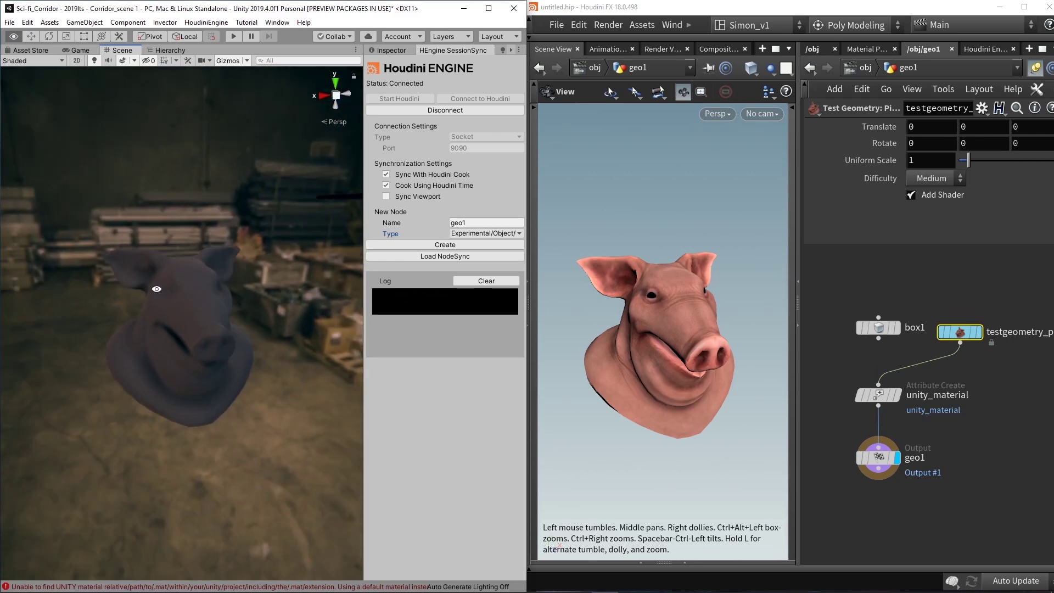
Step: Enable Sync Viewport and orbit Unity's and Houdini's views so both show the pig head at matching angles
click(386, 197)
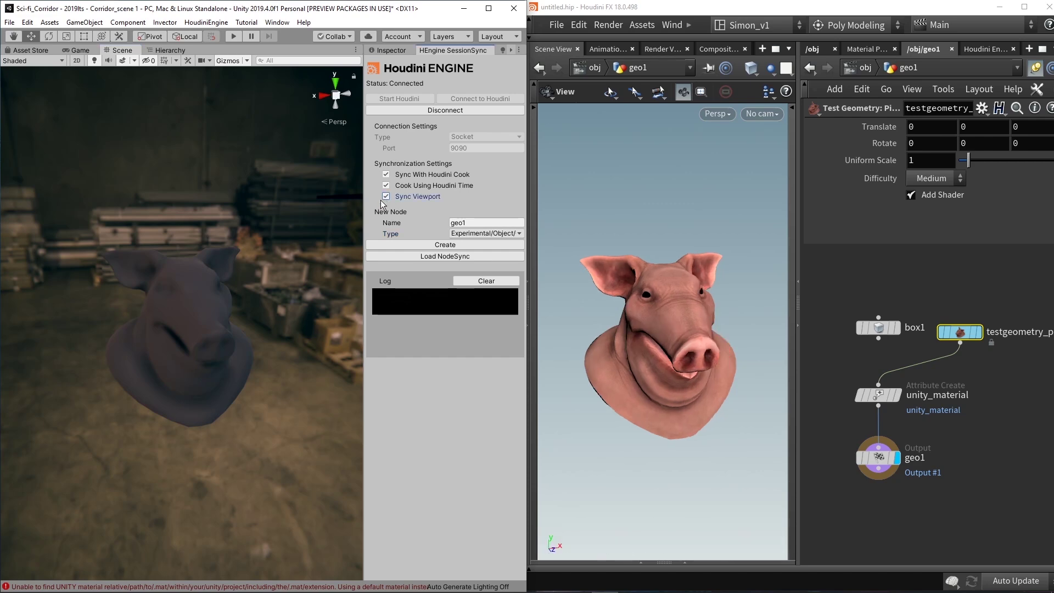
alt+drag(173, 216, 337, 196)
drag(648, 263, 675, 259)
drag(643, 317, 718, 190)
alt+drag(255, 205, 296, 208)
click(964, 451)
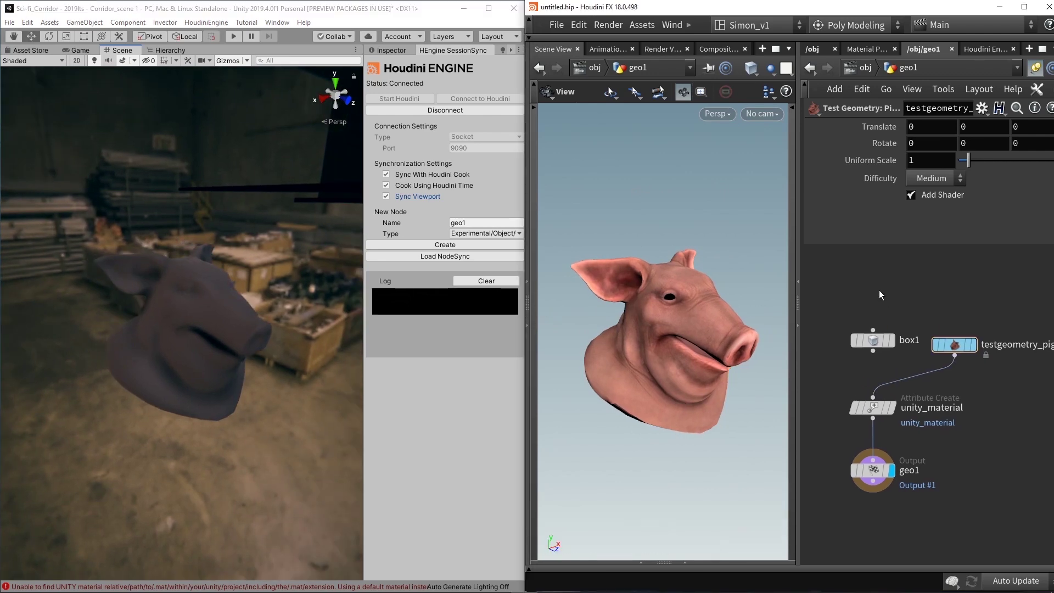
key(Tab)
Step: Add the searched node and compare the bare sphere with the mountain-deformed sphere using display flags
text(box)
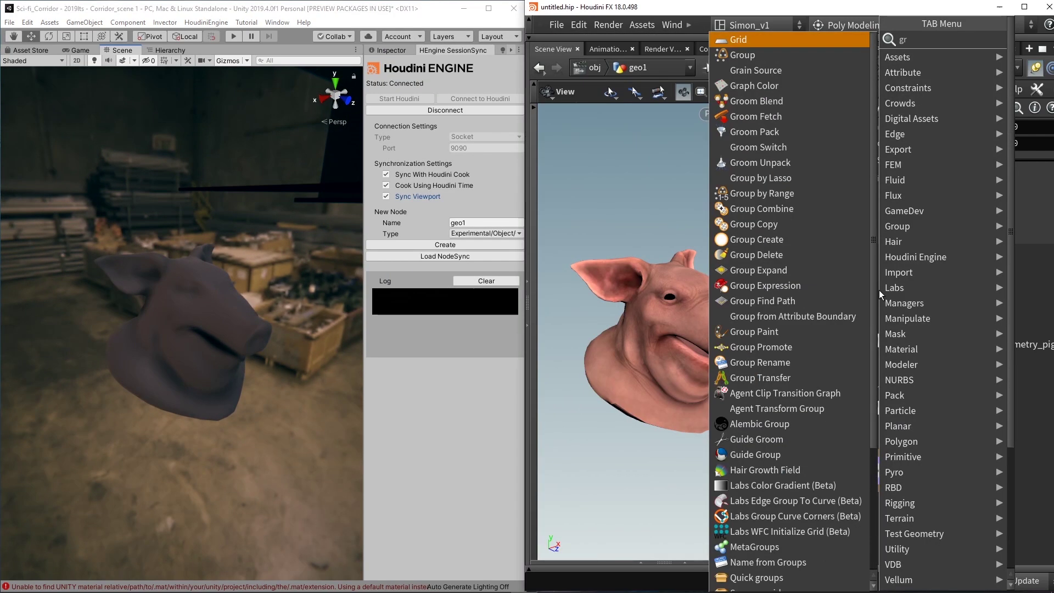
key(Return)
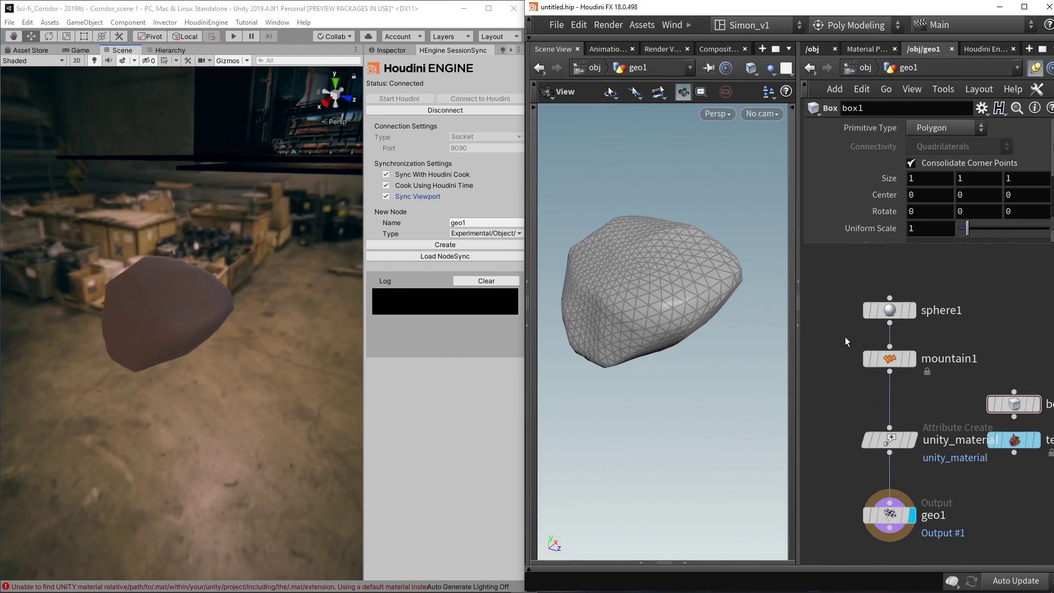
mouse_move(906, 313)
click(913, 311)
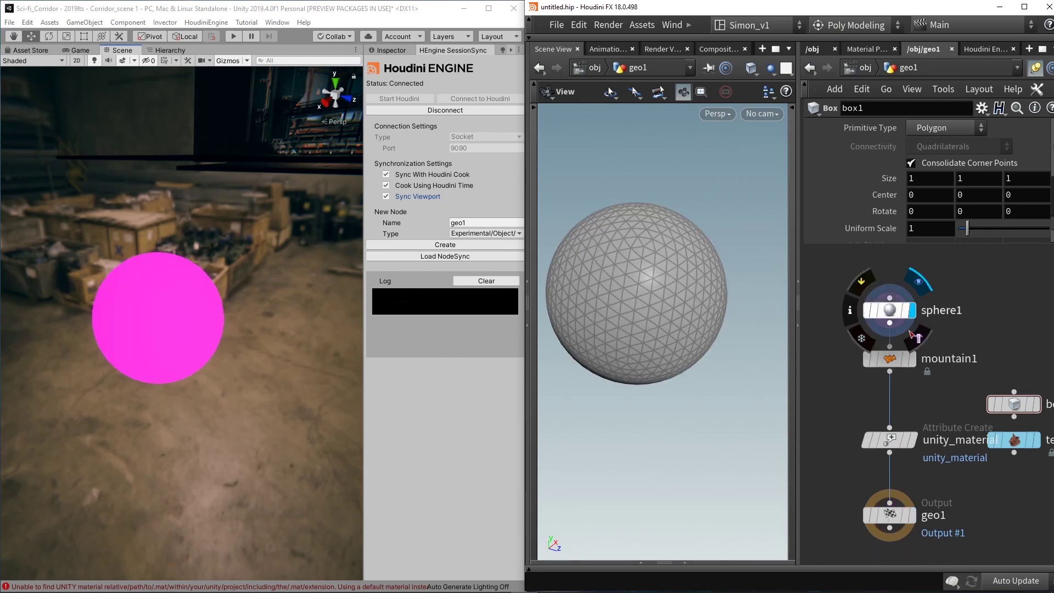
click(912, 359)
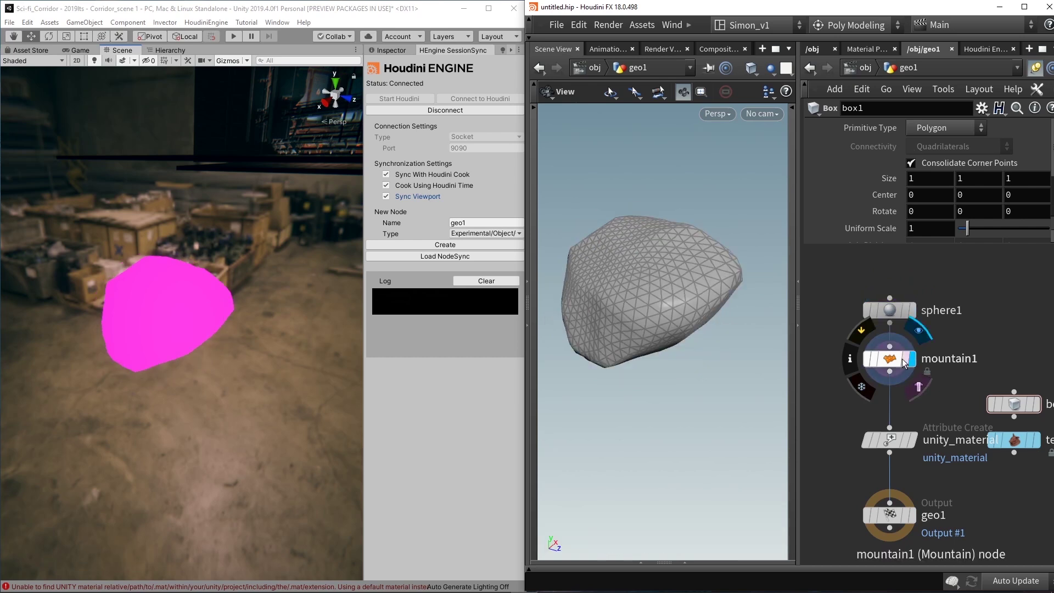
Step: Display the material output and set mountain1's Element Size to 1.76, giving the rock
click(895, 358)
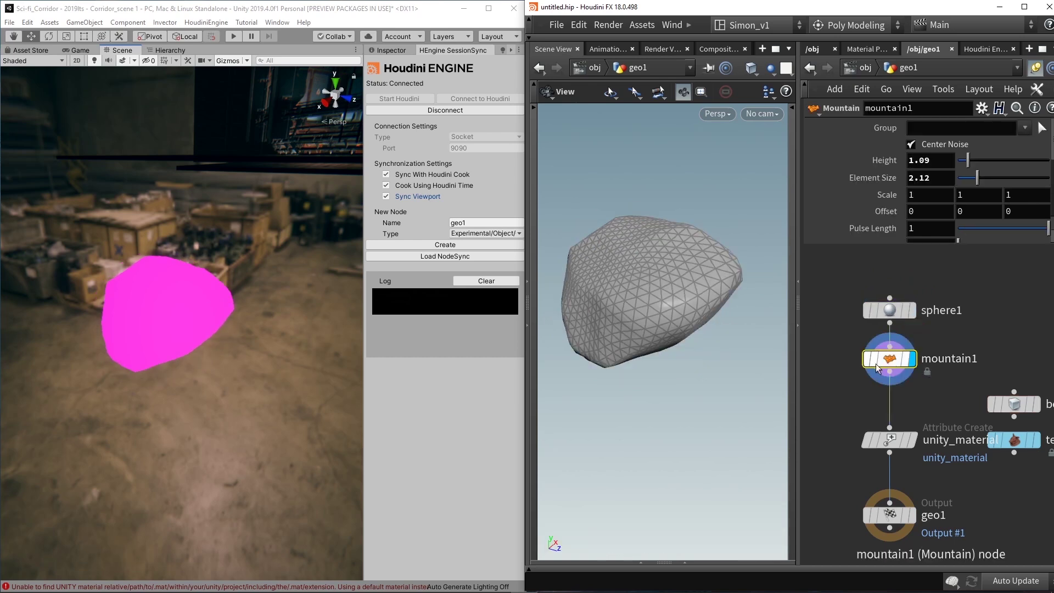
click(914, 515)
click(889, 517)
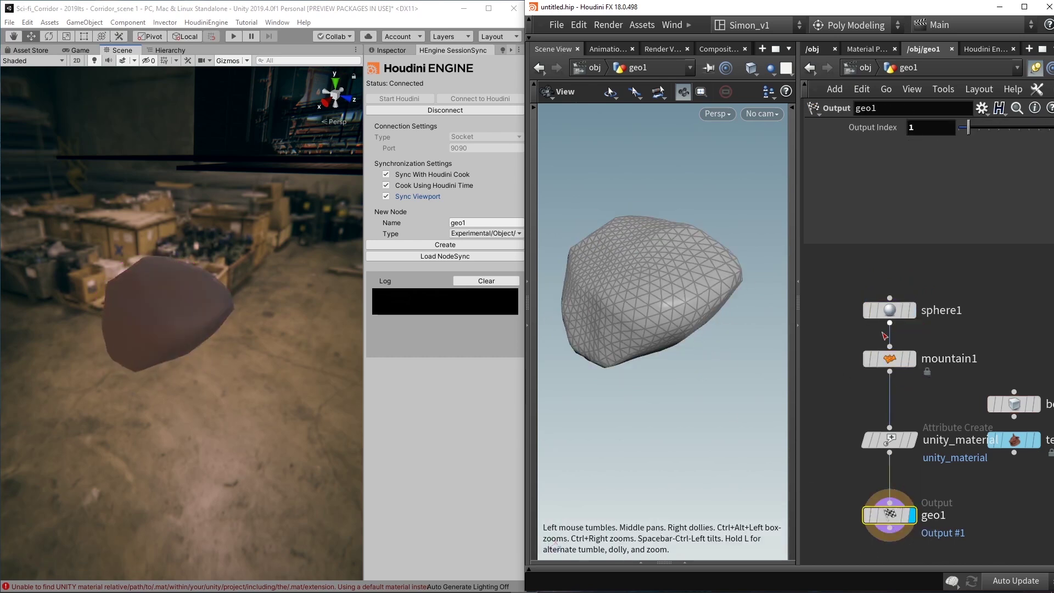
click(889, 359)
drag(976, 178, 968, 162)
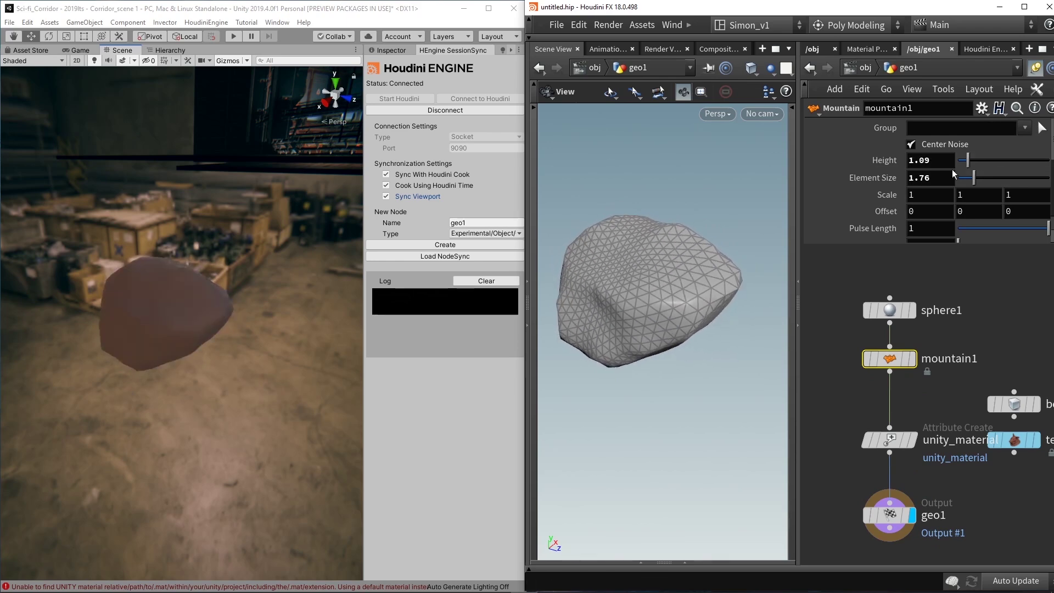
click(417, 203)
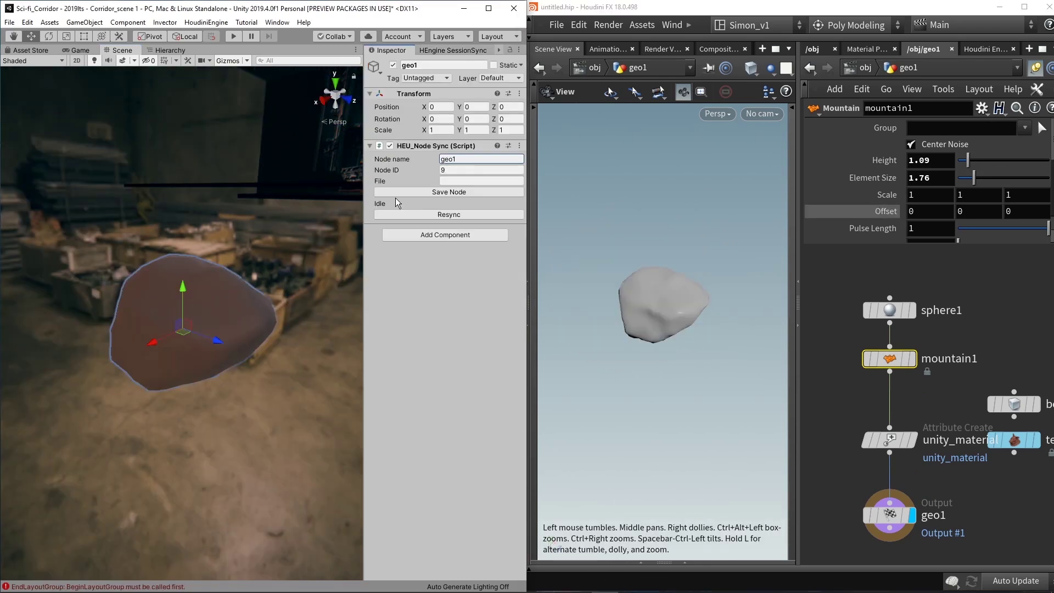
Step: Save the geo1 rock node as Small_rock_gen.hess in Assets/Houdini_sync
click(443, 193)
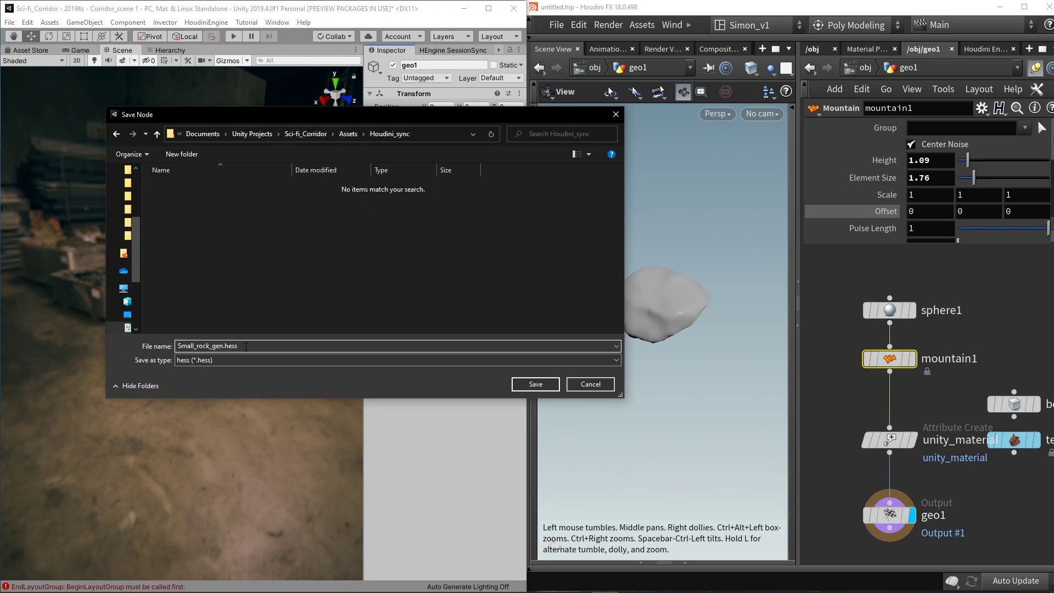
click(535, 384)
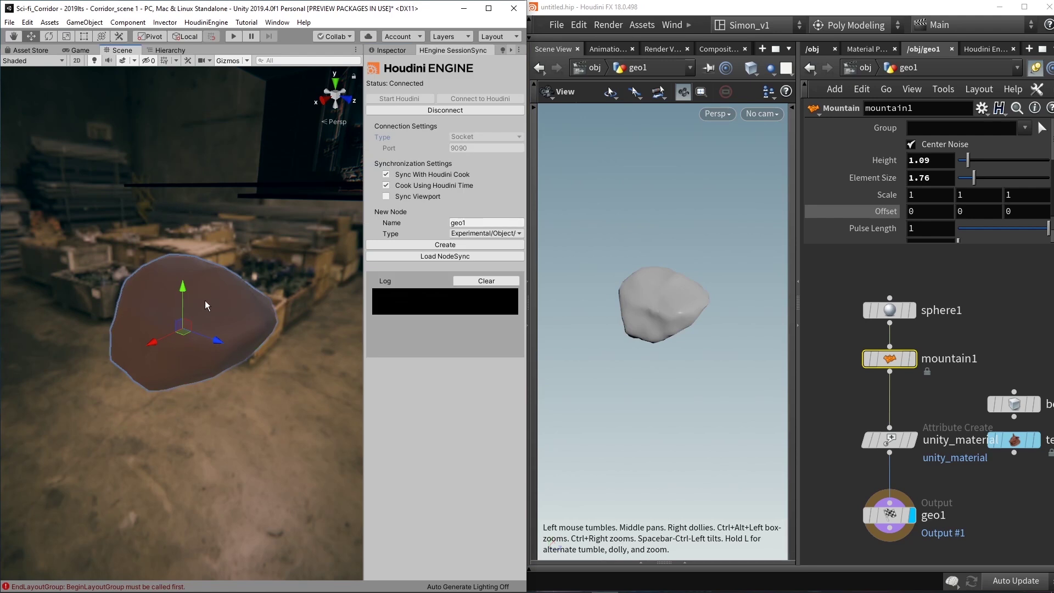
Step: Delete the rock and reload it from Small_rock_gen.hess
key(Delete)
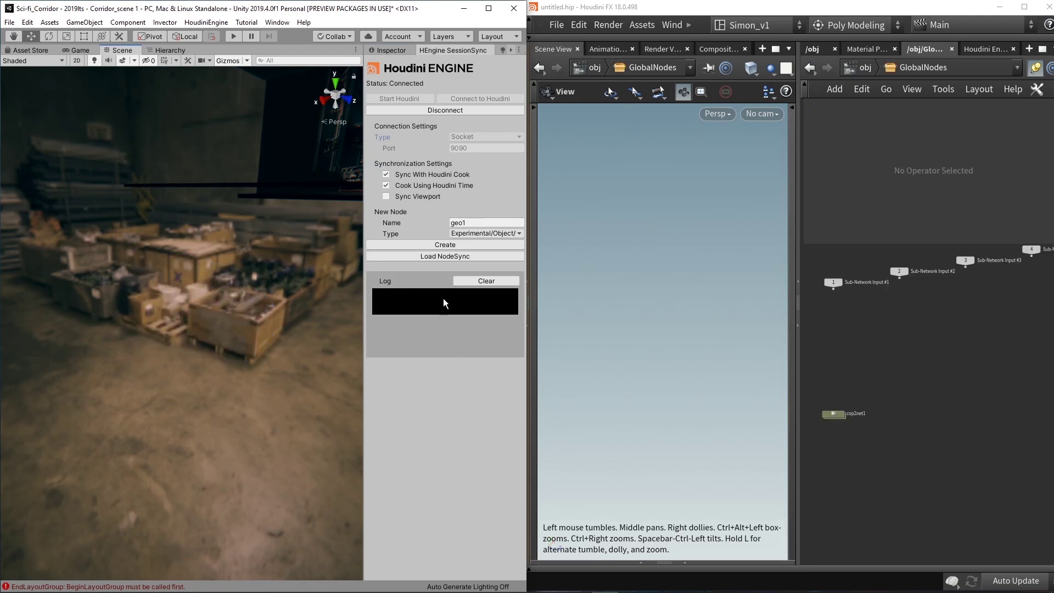
click(424, 256)
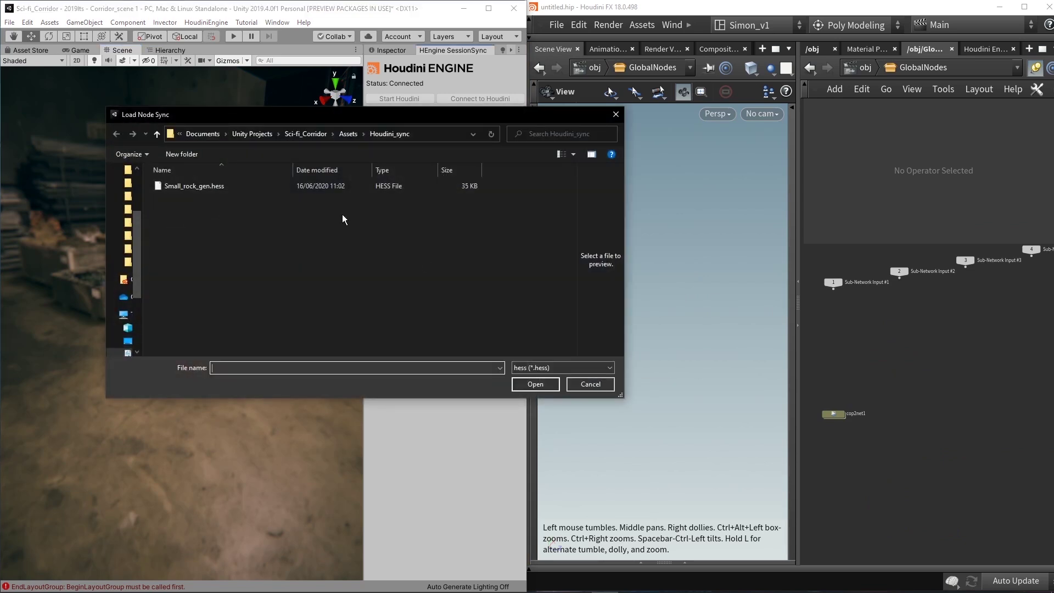
click(248, 187)
click(535, 384)
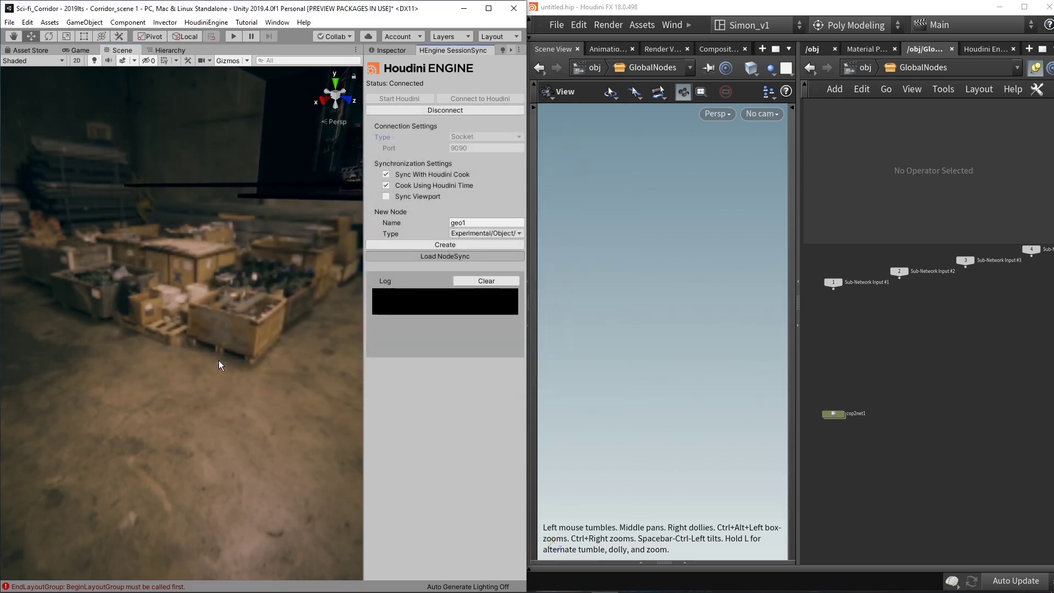
mouse_move(216, 361)
right_down()
mouse_move(200, 343)
mouse_move(273, 344)
mouse_move(134, 358)
mouse_move(224, 359)
right_up()
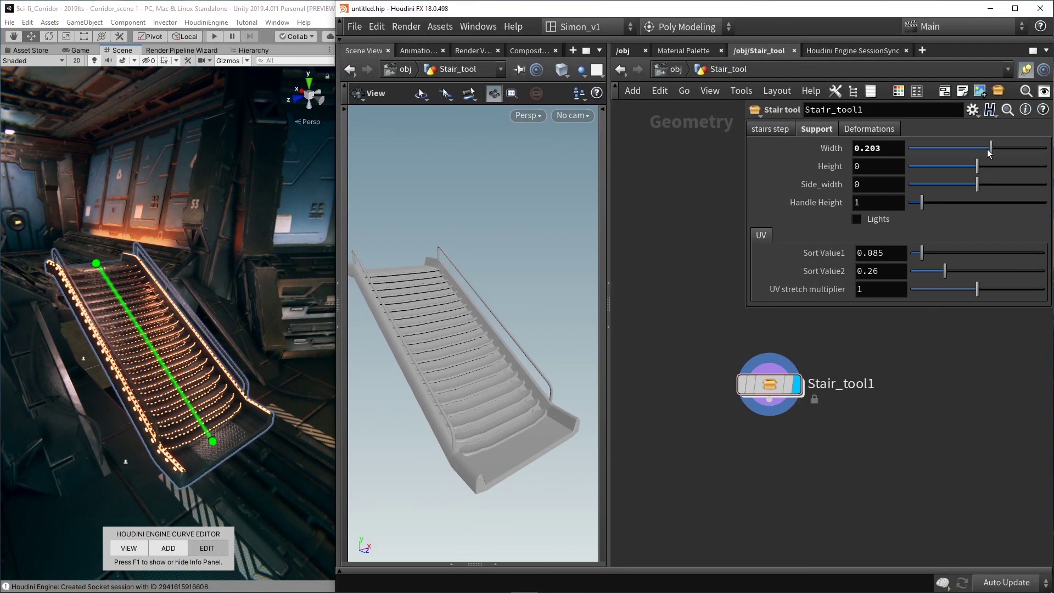
Step: Adjust the Stair_tool staircase Width and widen its supports
drag(971, 148, 933, 153)
click(770, 128)
click(819, 128)
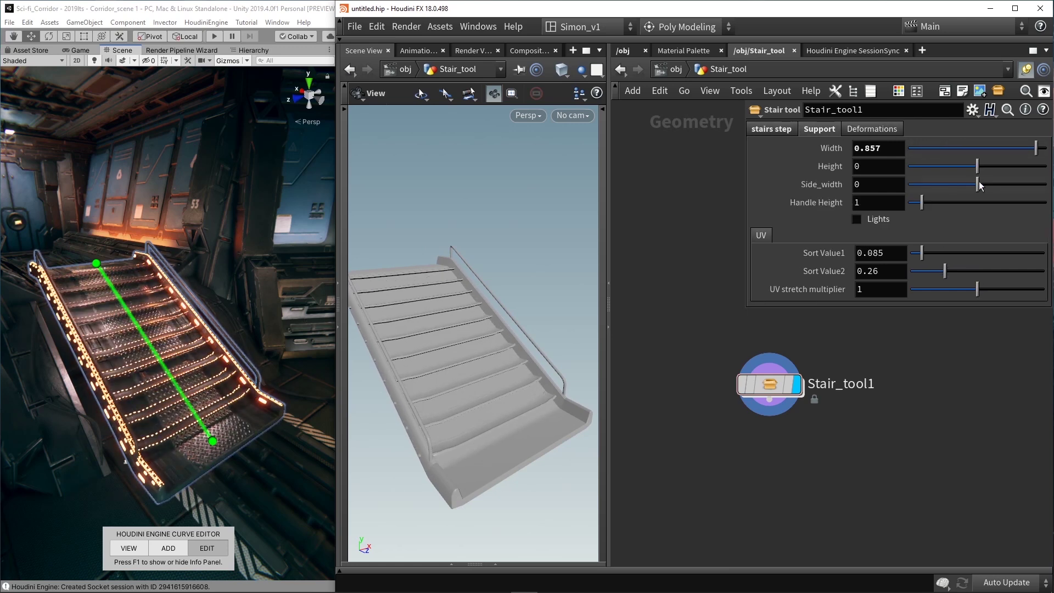
drag(980, 185, 1010, 185)
click(871, 128)
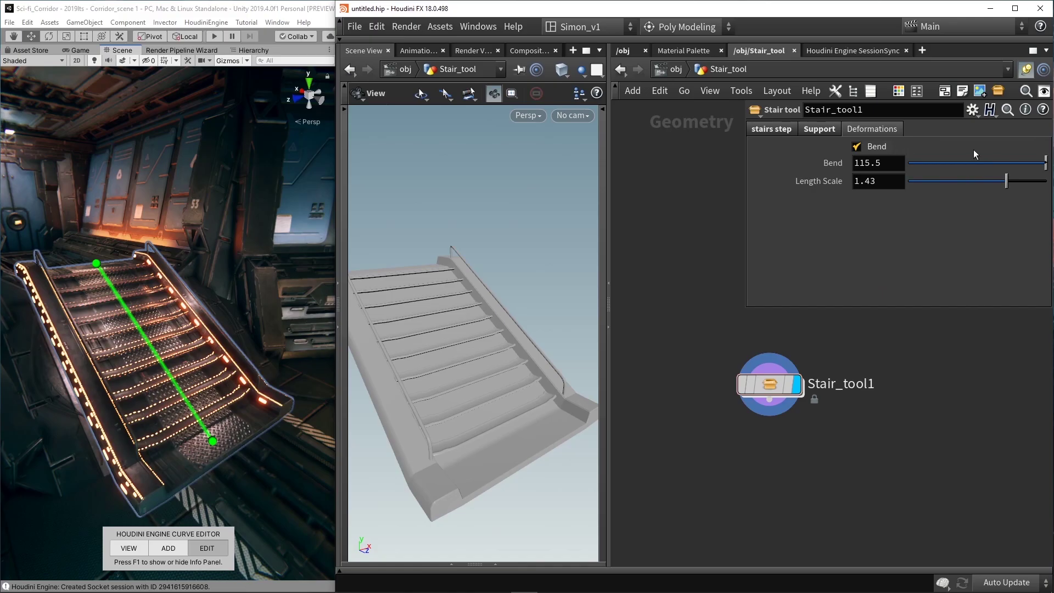